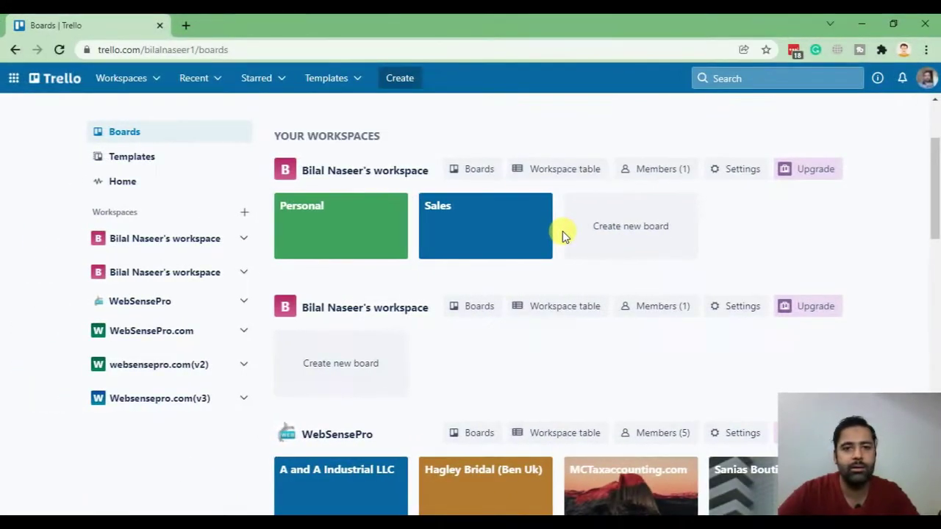
Step: Look through the boards of every workspace, down to the guest workspaces
scroll(562, 233, down, 8)
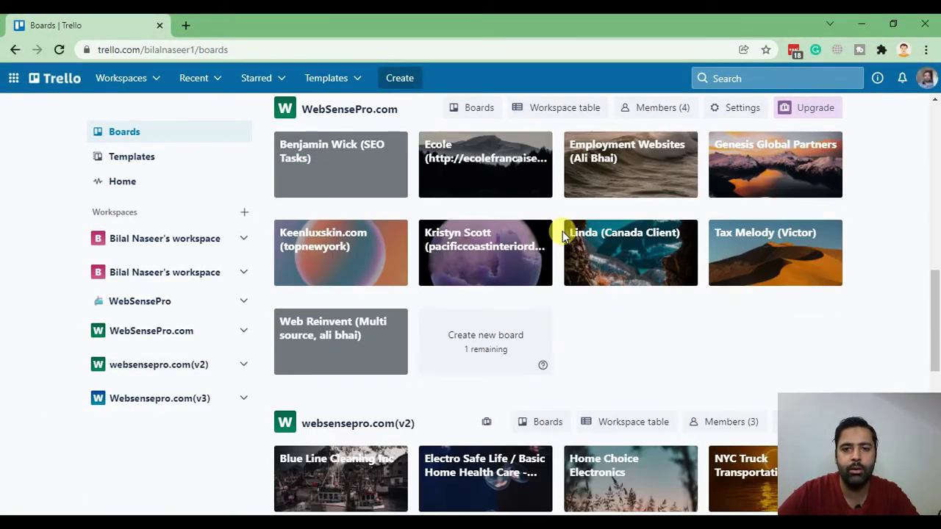
scroll(562, 234, down, 4)
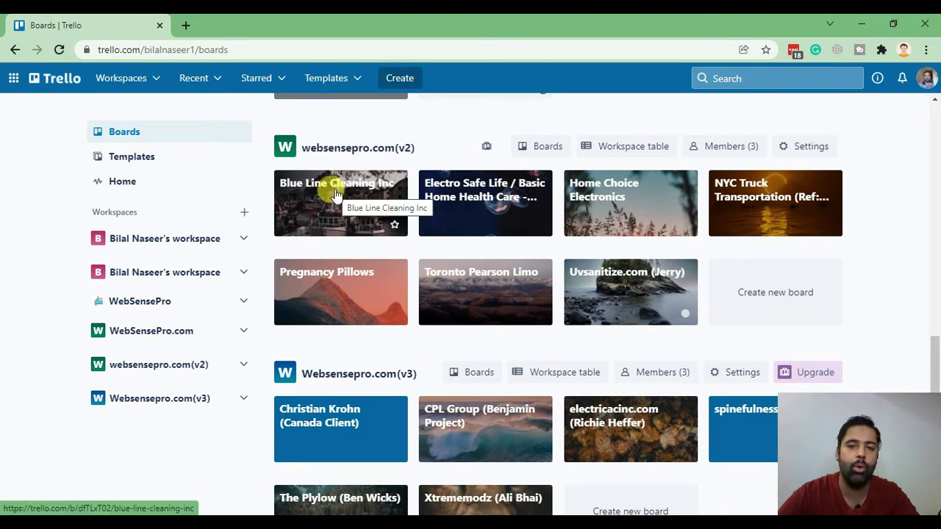
scroll(333, 202, down, 4)
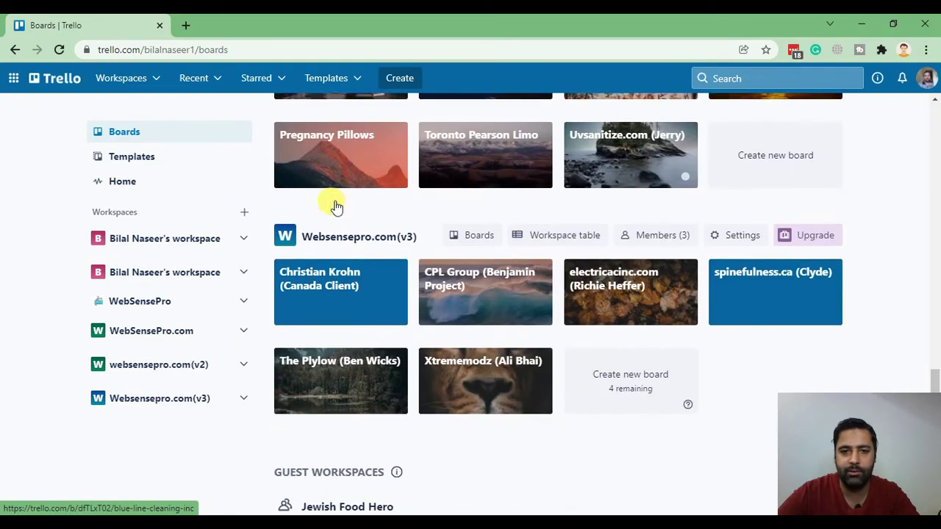
scroll(470, 344, up, 10)
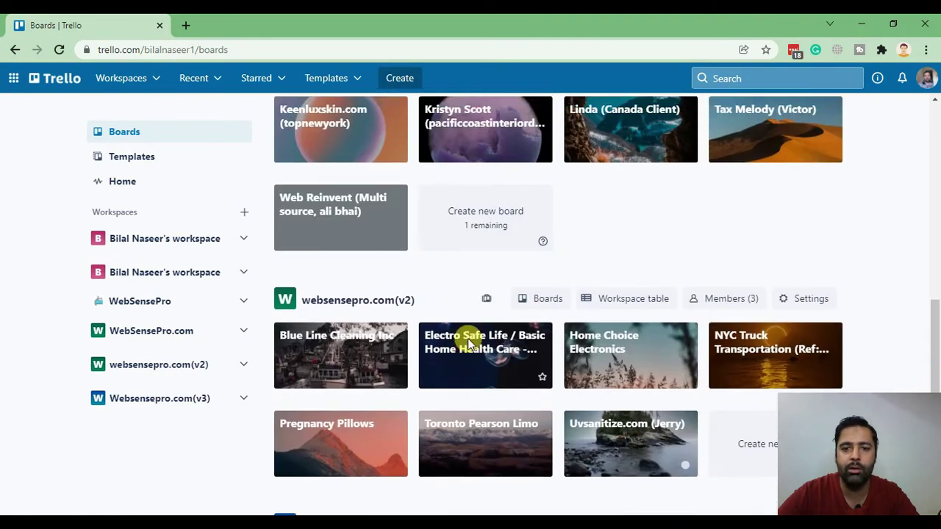
scroll(468, 344, up, 10)
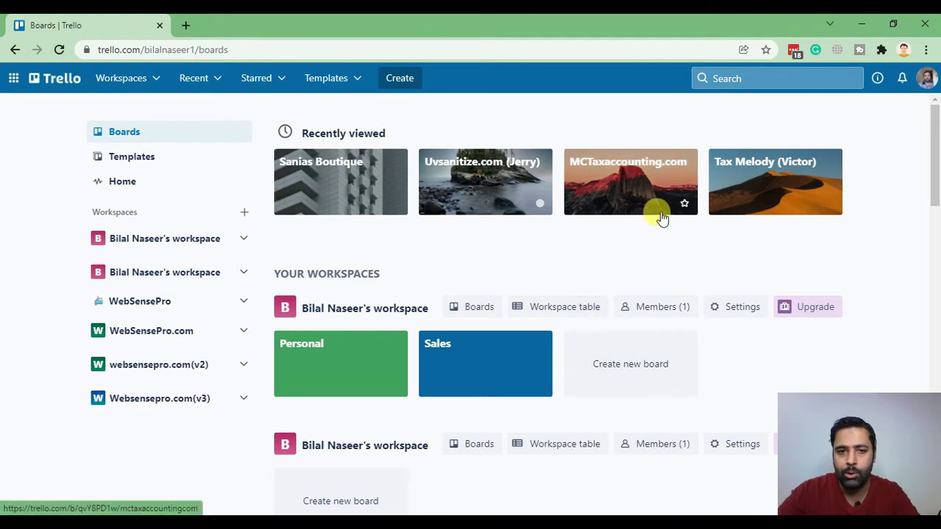
scroll(661, 242, down, 5)
scroll(859, 225, down, 6)
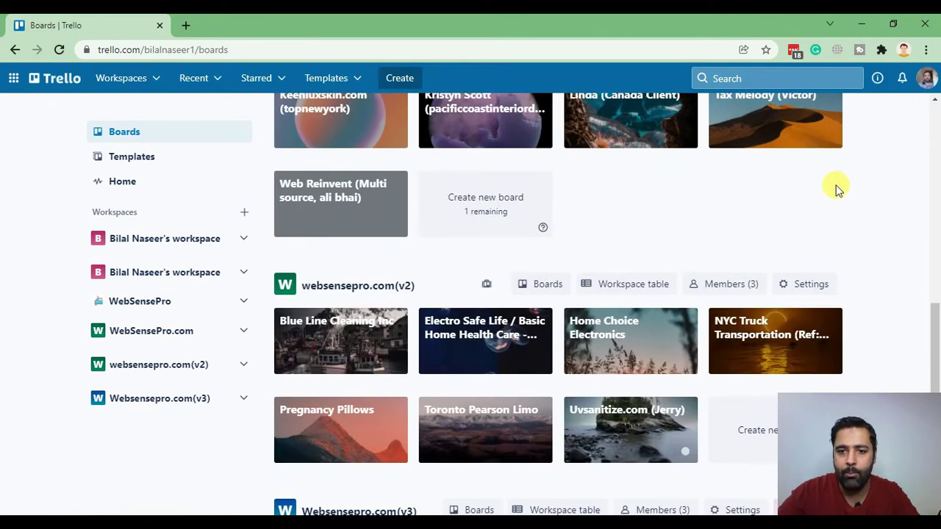
scroll(837, 179, down, 2)
scroll(835, 178, down, 2)
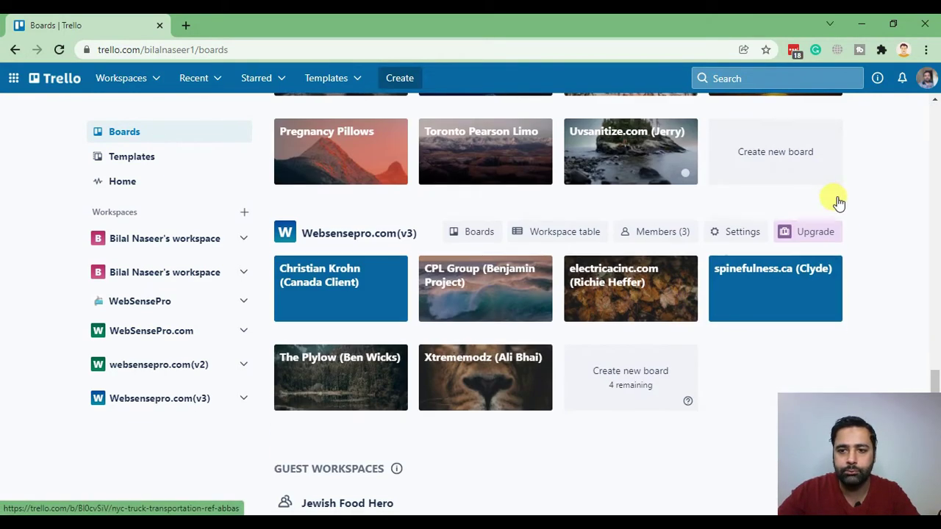
scroll(735, 321, down, 2)
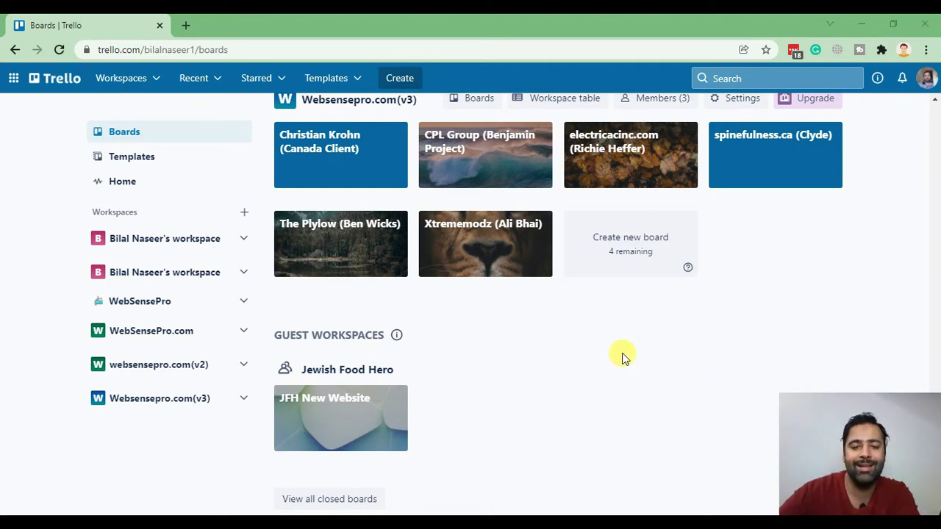
Step: Open the JFH New Website board and look over its lists from Website Sections to Brand assets
click(352, 409)
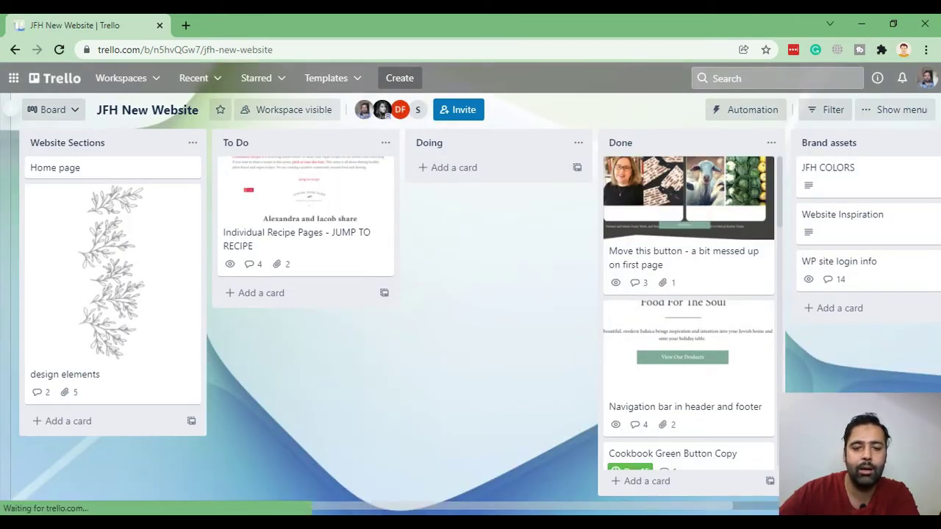
drag(371, 504, 507, 504)
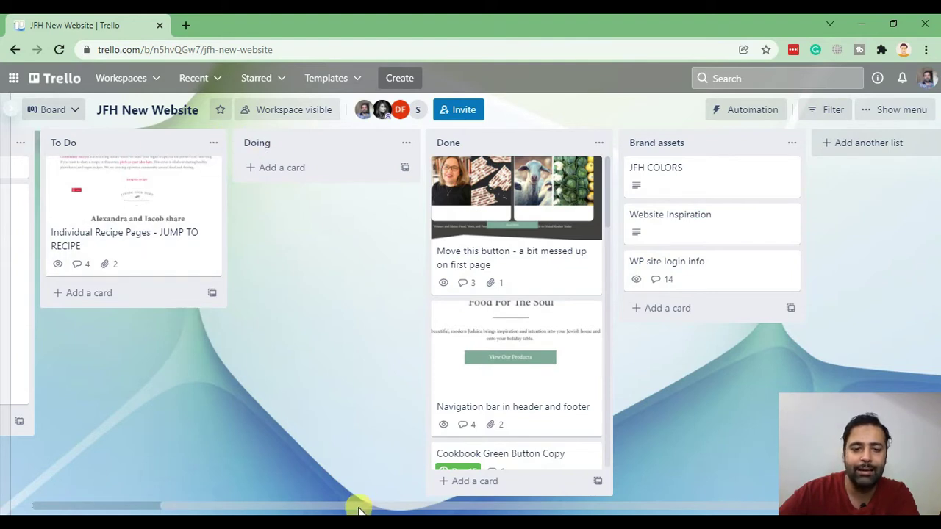
drag(358, 506, 188, 506)
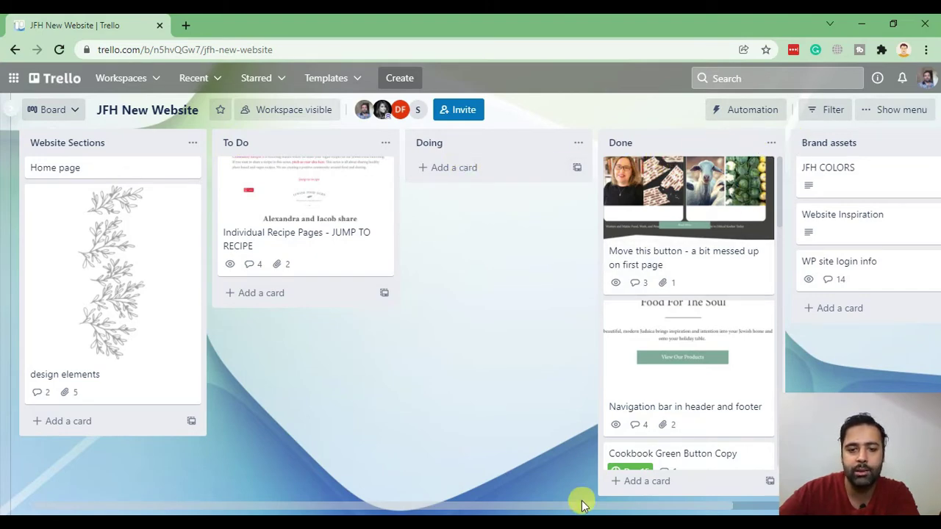
scroll(567, 508, right, 3)
scroll(196, 377, left, 3)
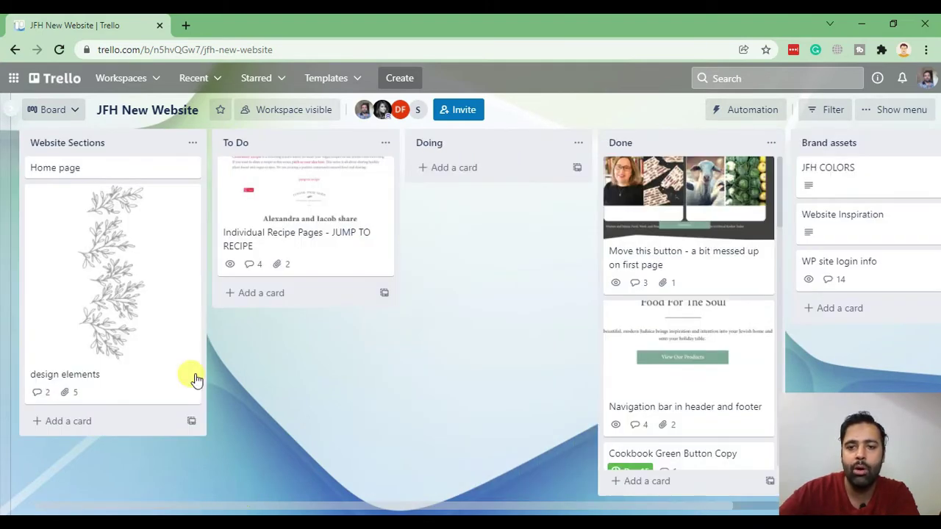
Step: Review the title, attachments and comments of the "Individual Recipe Pages - JUMP TO RECIPE" card in To Do, and close it
click(323, 303)
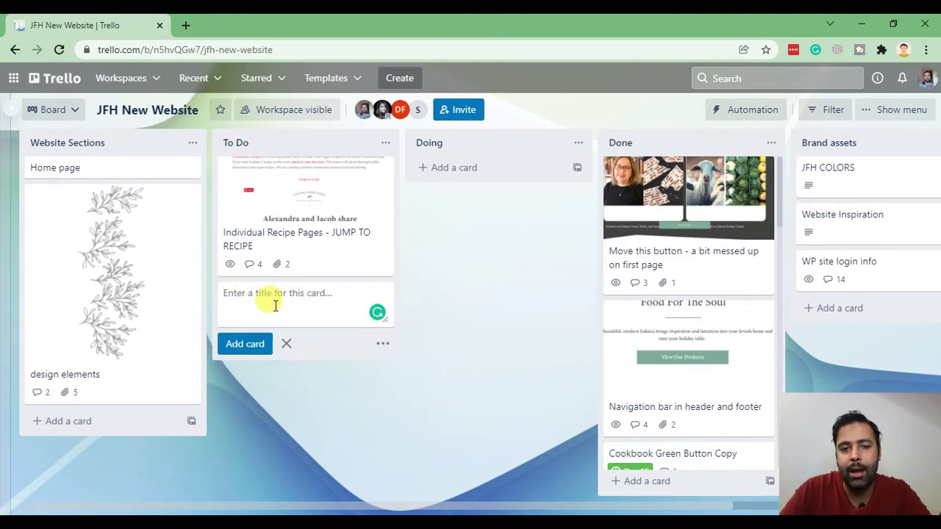
click(284, 226)
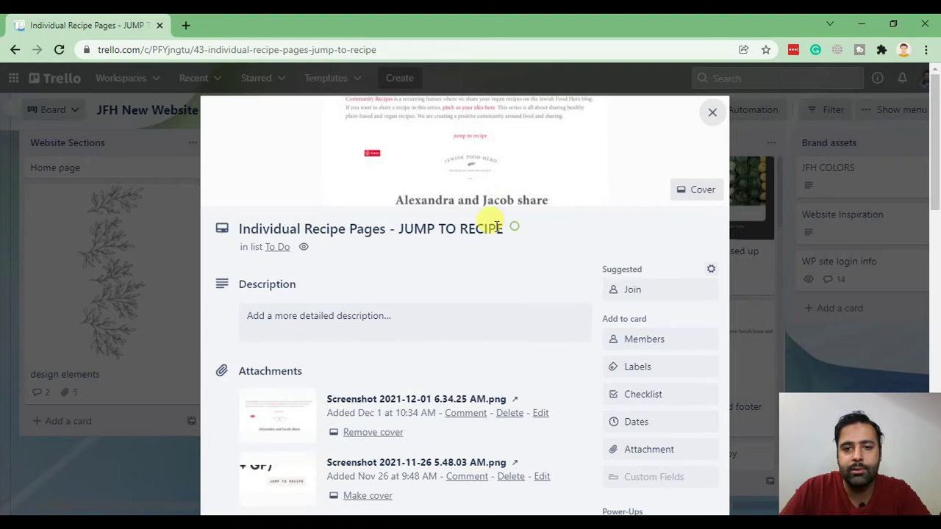
drag(507, 228, 236, 229)
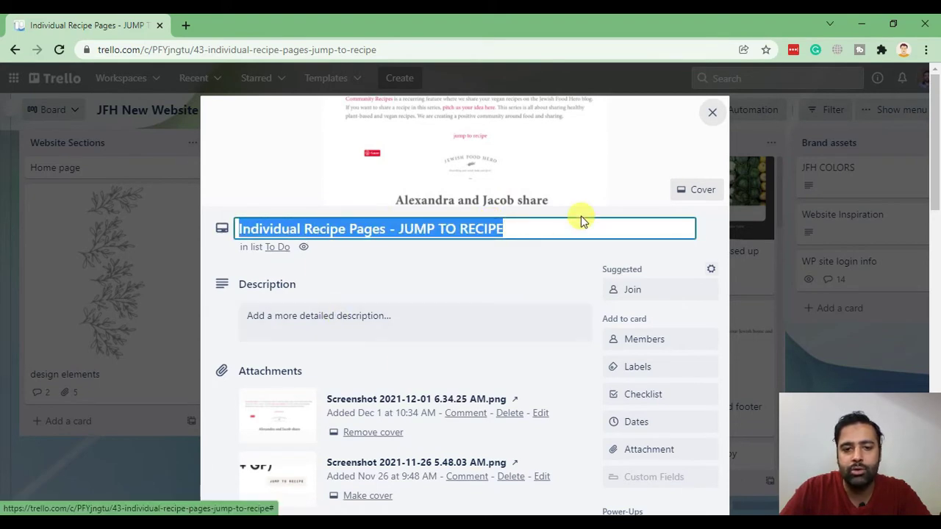
scroll(560, 206, down, 4)
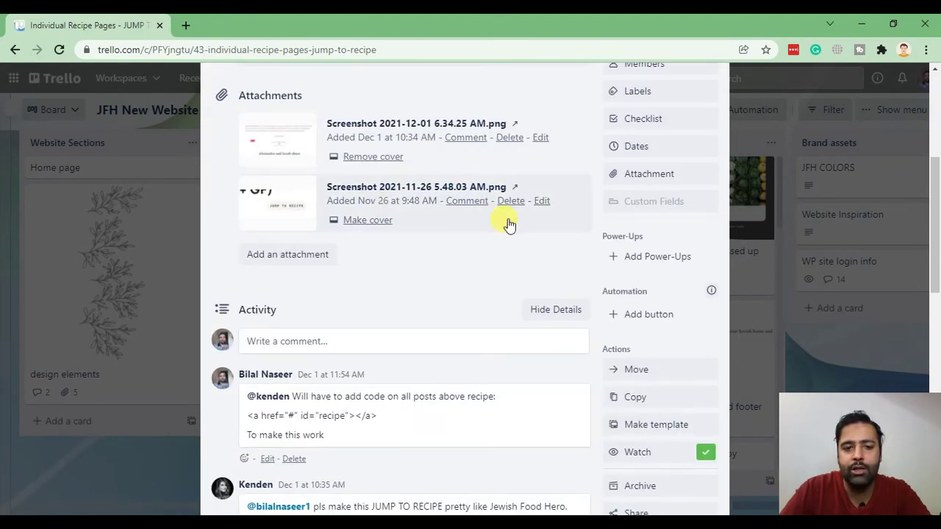
scroll(507, 224, down, 2)
scroll(579, 219, down, 2)
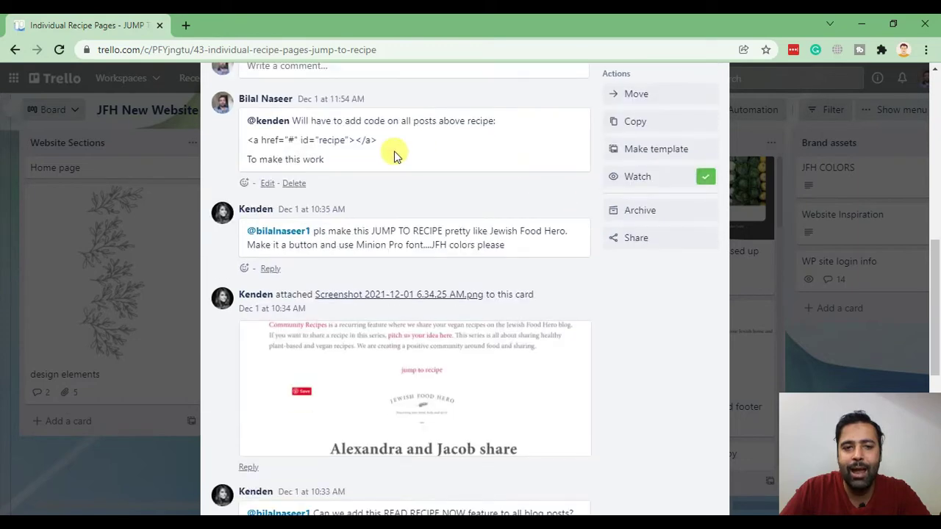
scroll(510, 213, down, 4)
scroll(518, 224, down, 2)
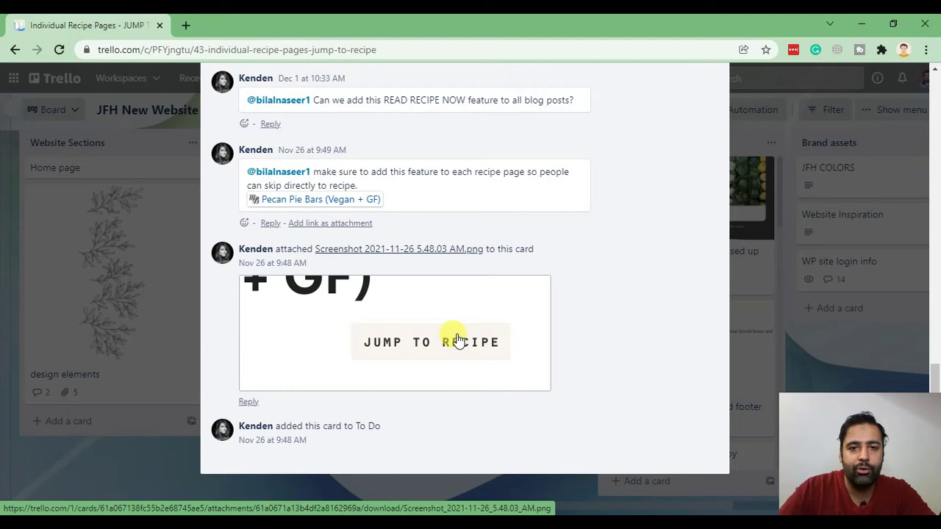
scroll(456, 340, up, 10)
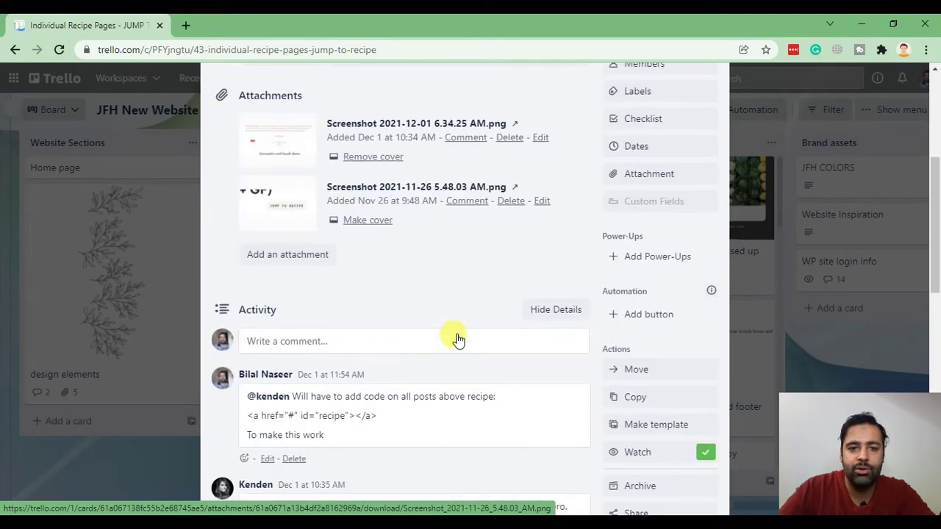
scroll(456, 338, up, 5)
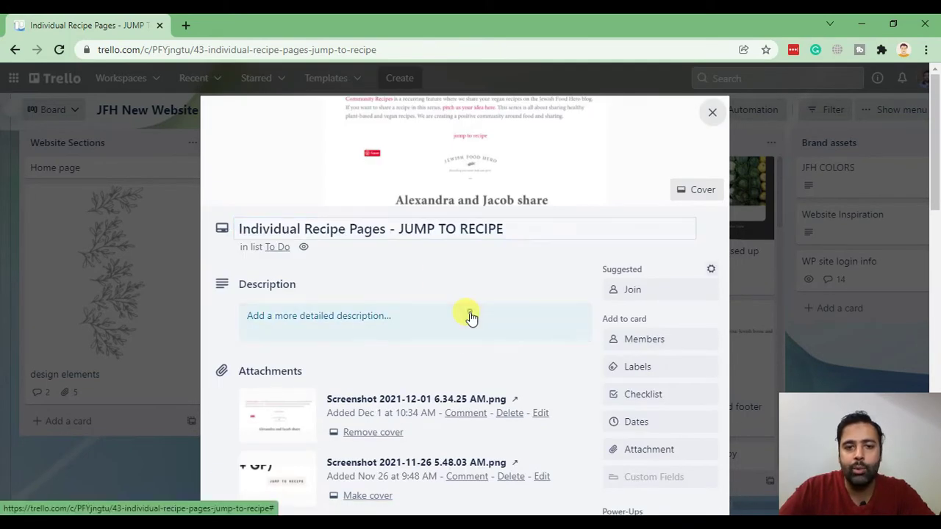
click(470, 316)
click(713, 113)
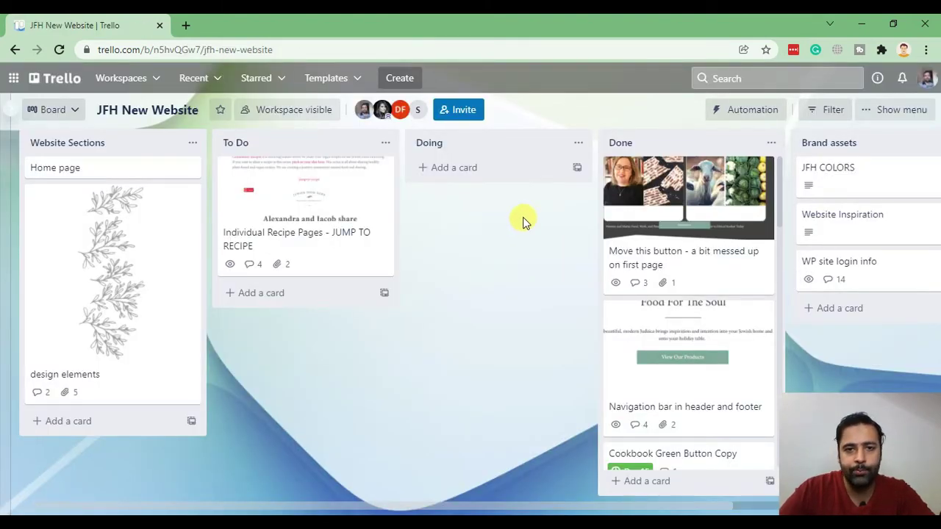
Step: Open the account's Cards page, which gathers its cards from all boards
click(926, 78)
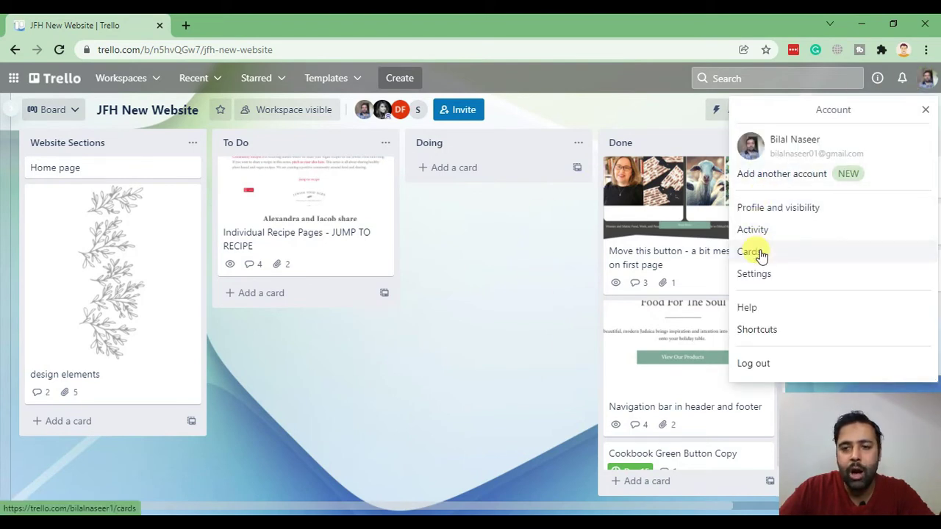
click(445, 336)
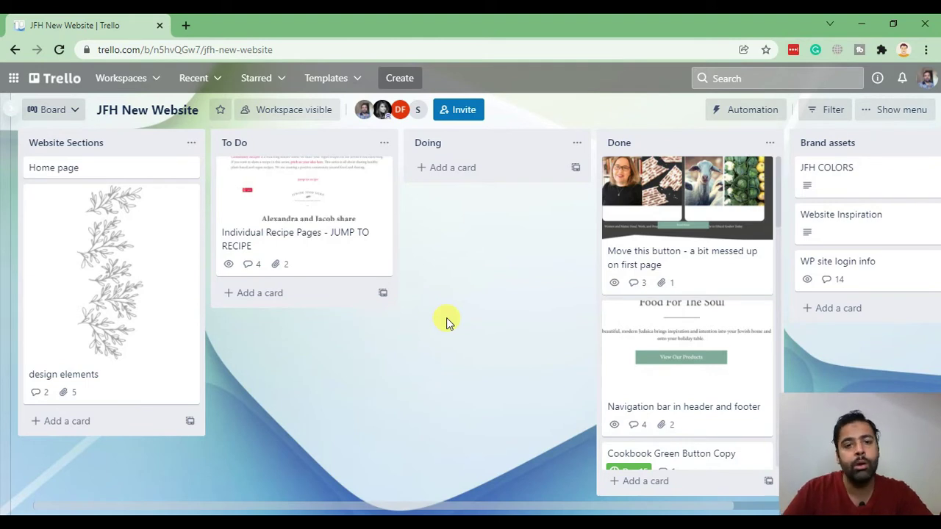
click(926, 80)
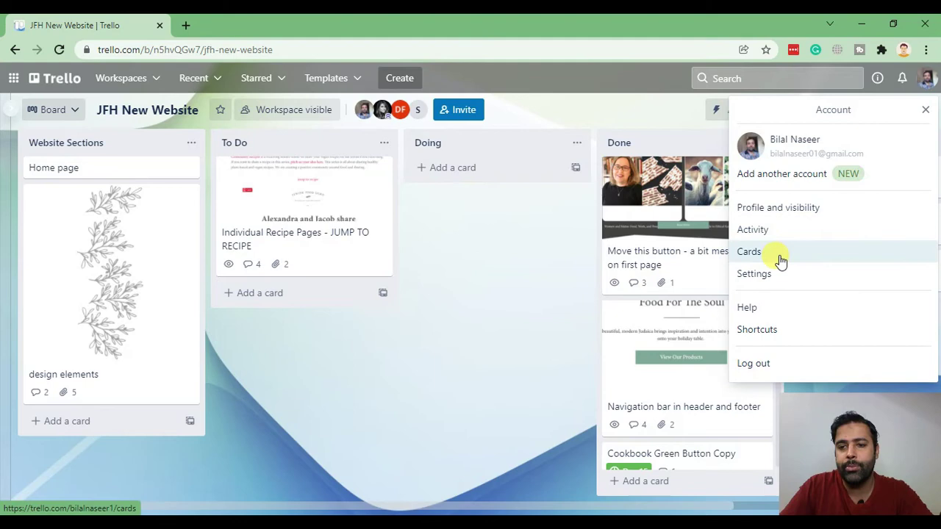
click(779, 255)
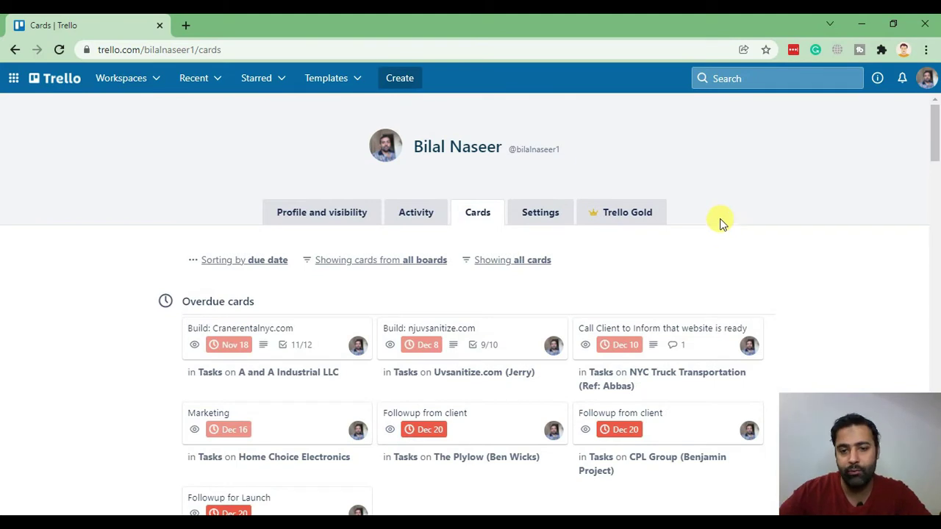
Step: Examine the cards grouped by due date, checking the list and board named under the overdue "Build: njuvsanitize.com" card
scroll(154, 219, down, 2)
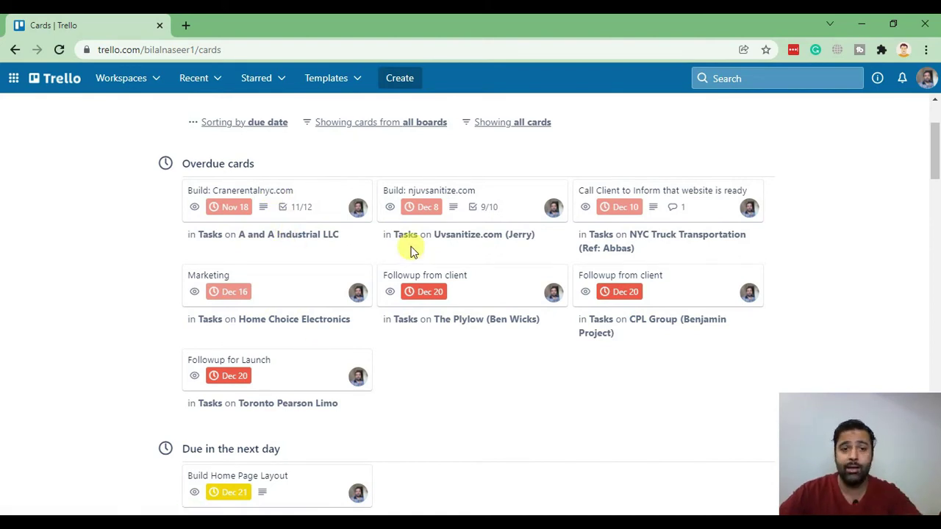
scroll(842, 169, down, 2)
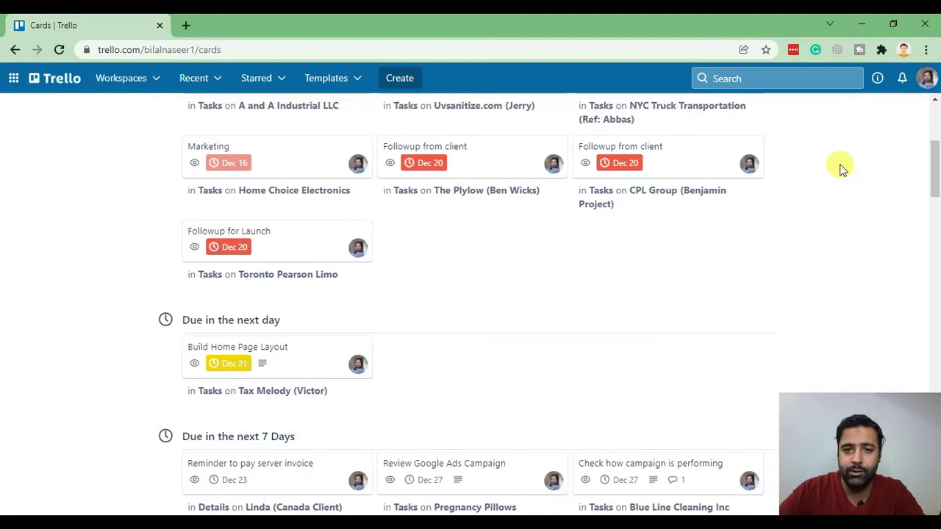
scroll(840, 168, up, 2)
drag(543, 241, 437, 235)
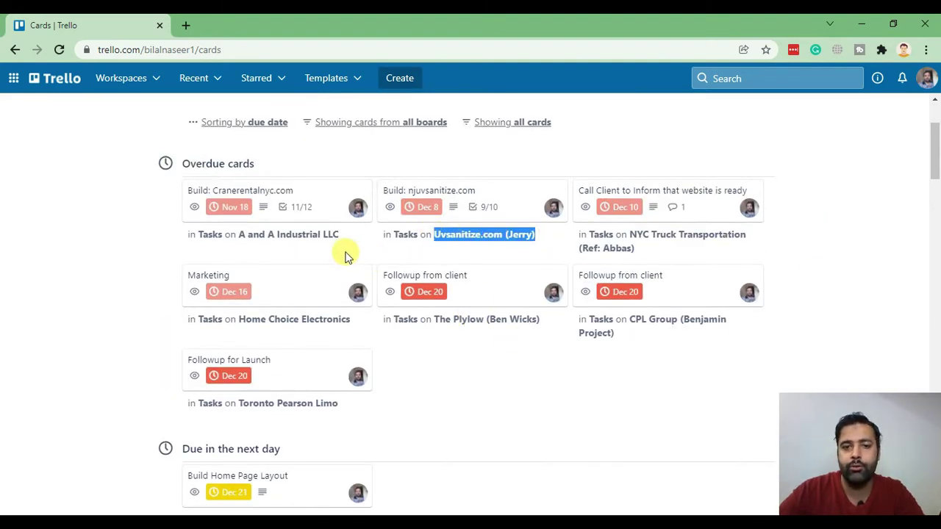
drag(432, 235, 542, 241)
drag(417, 235, 394, 234)
scroll(478, 330, up, 2)
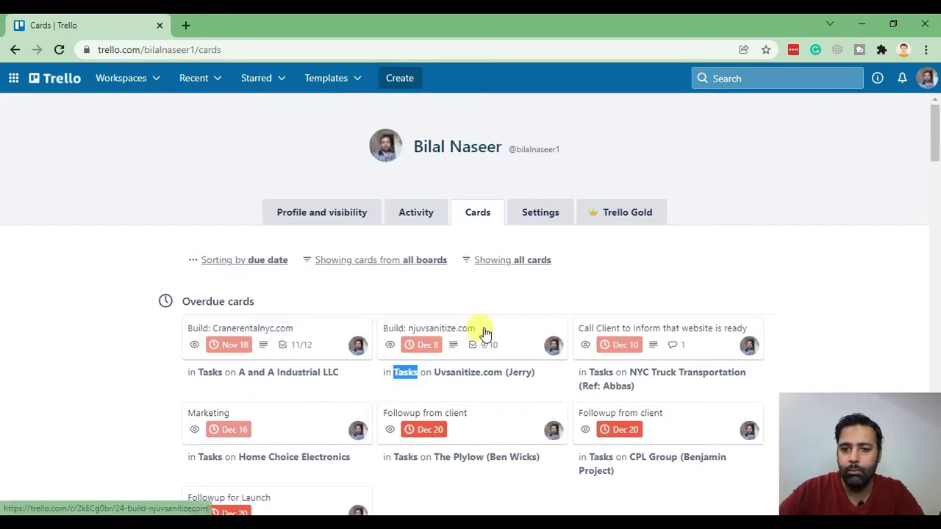
scroll(624, 269, down, 2)
scroll(633, 317, up, 2)
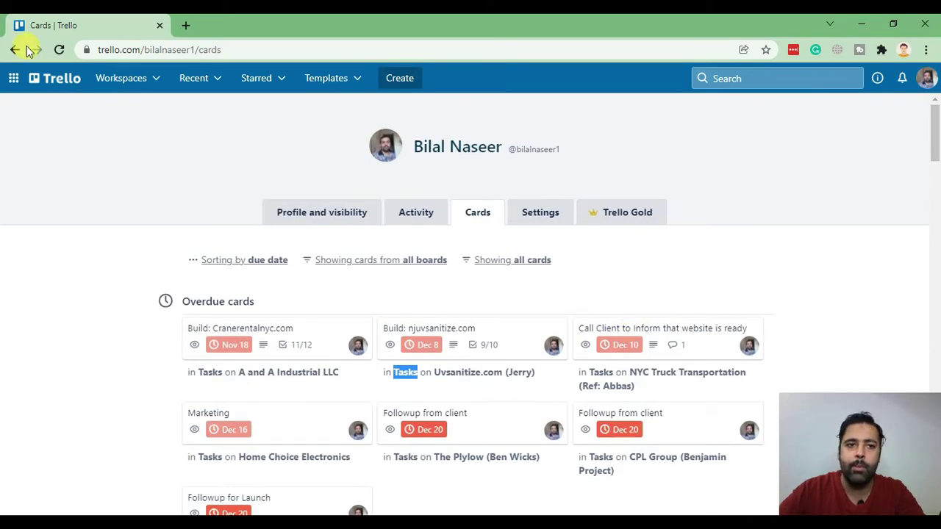
Step: Return to the boards overview and start a new board in the WebSensePro workspace titled "Website Project from X"
click(57, 79)
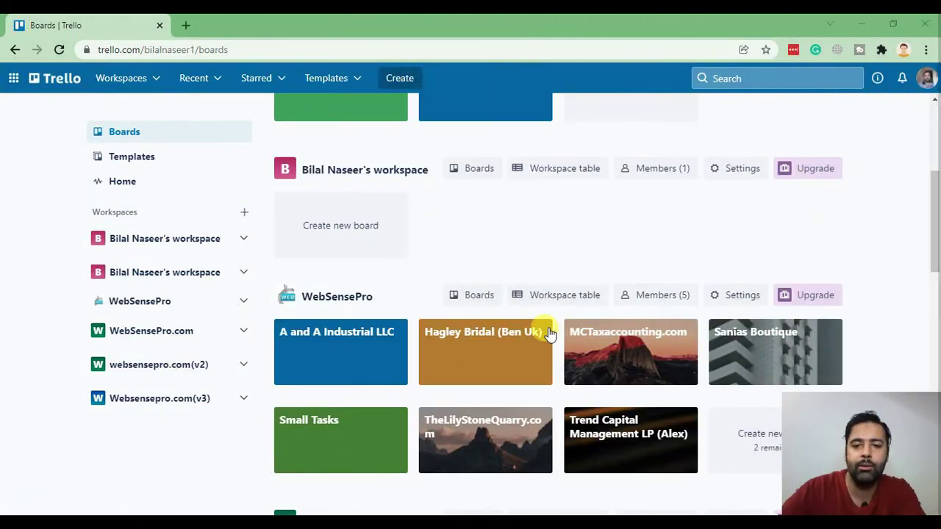
scroll(661, 198, down, 2)
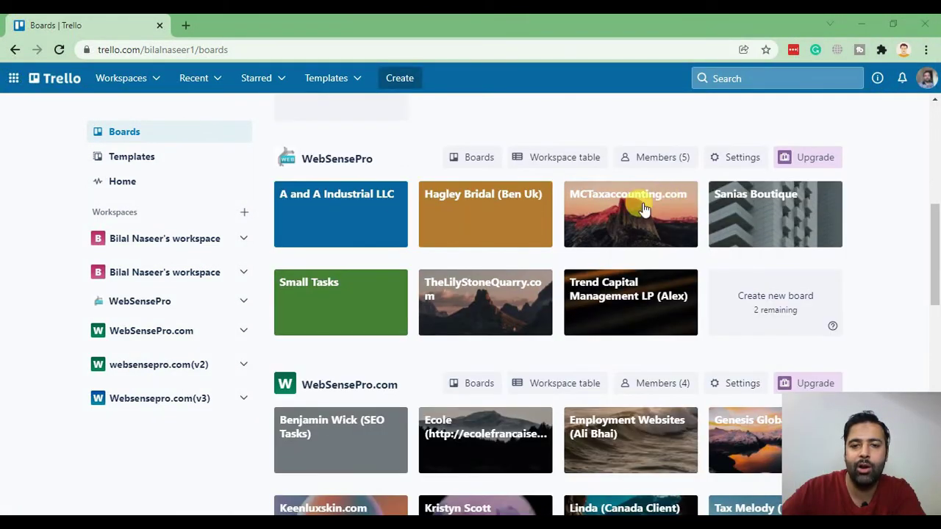
click(759, 318)
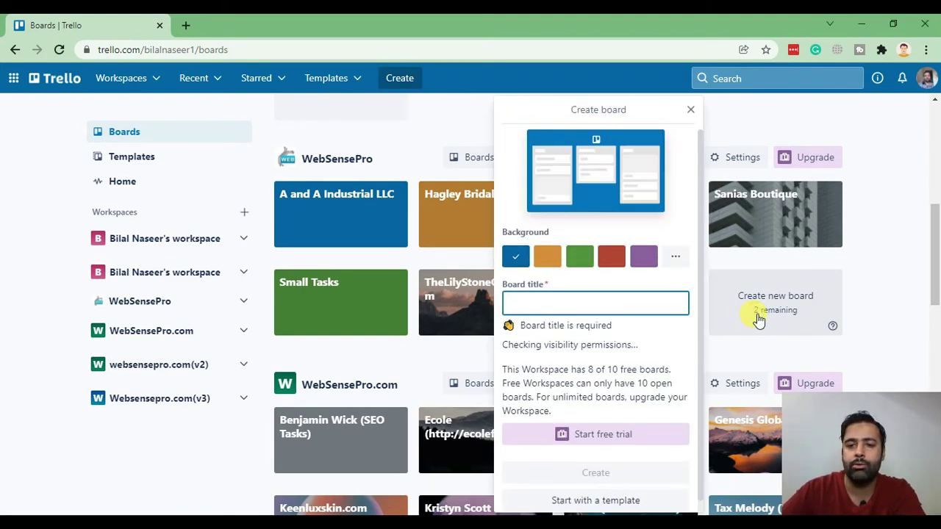
scroll(668, 297, down, 2)
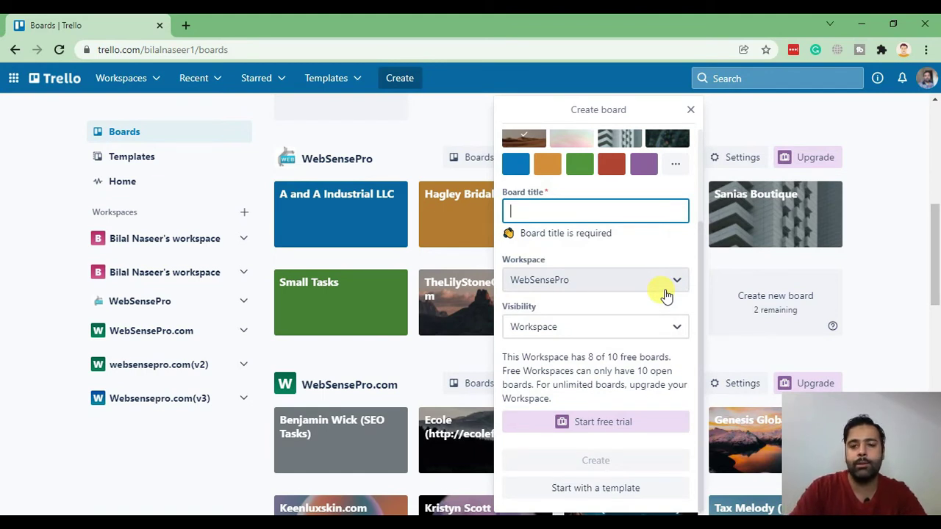
text(Web )
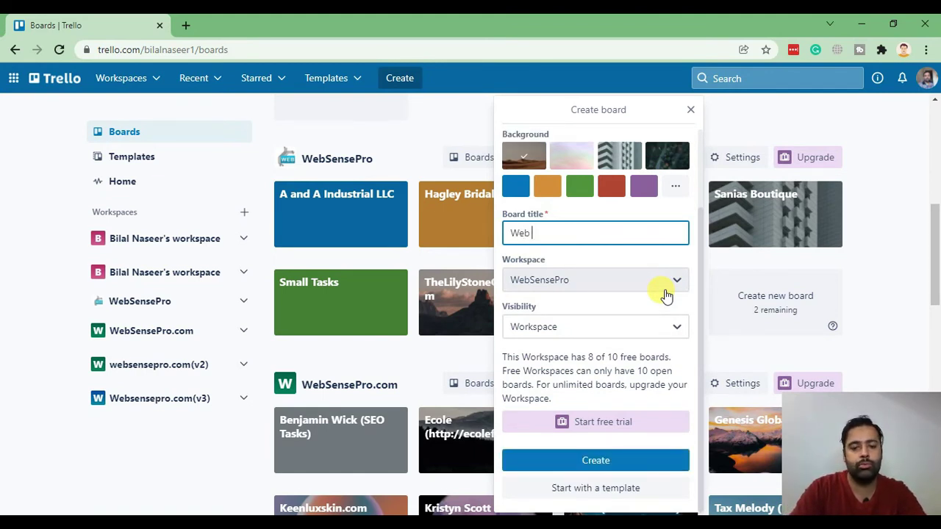
text(site )
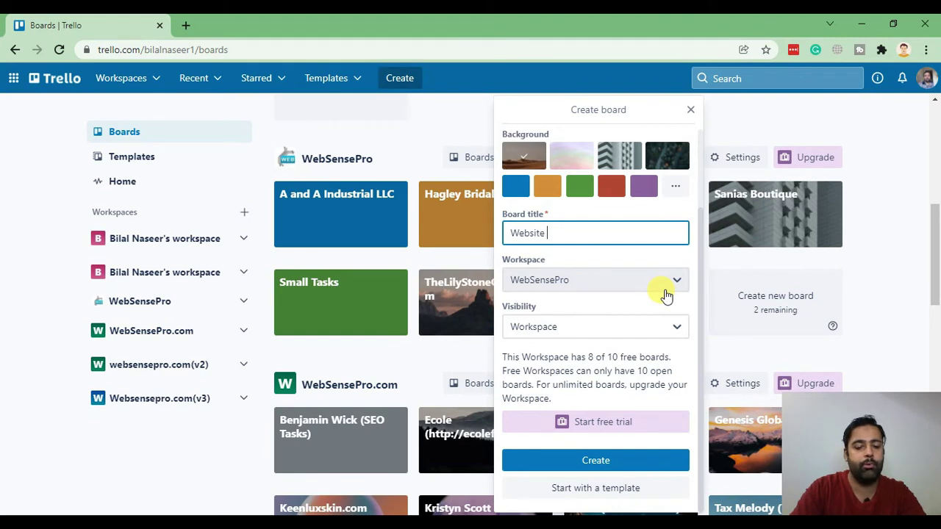
text(Project )
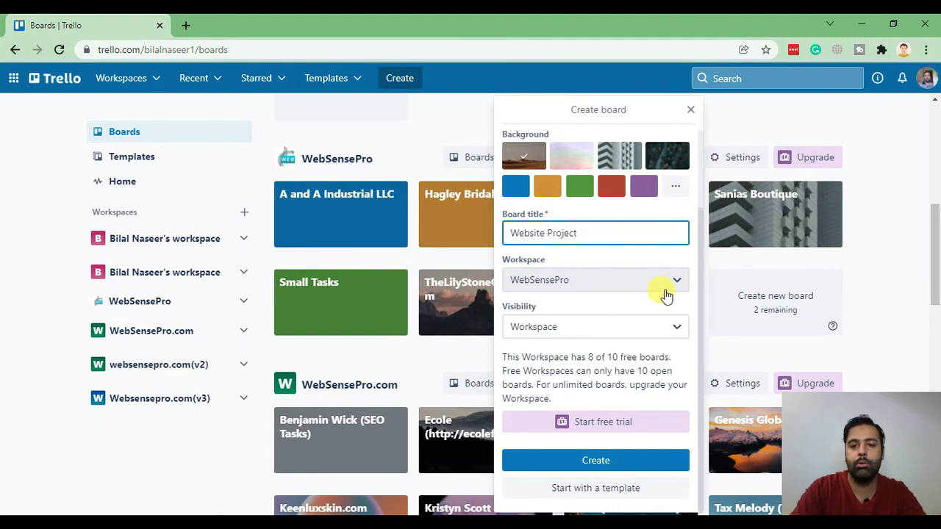
text(from X)
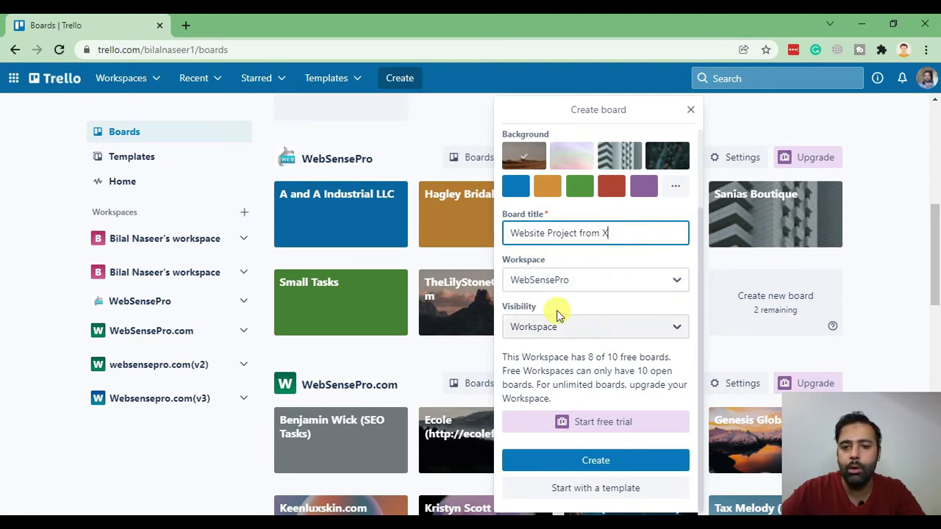
Step: Review the visibility options, choose Workspace visibility and create the board
click(646, 330)
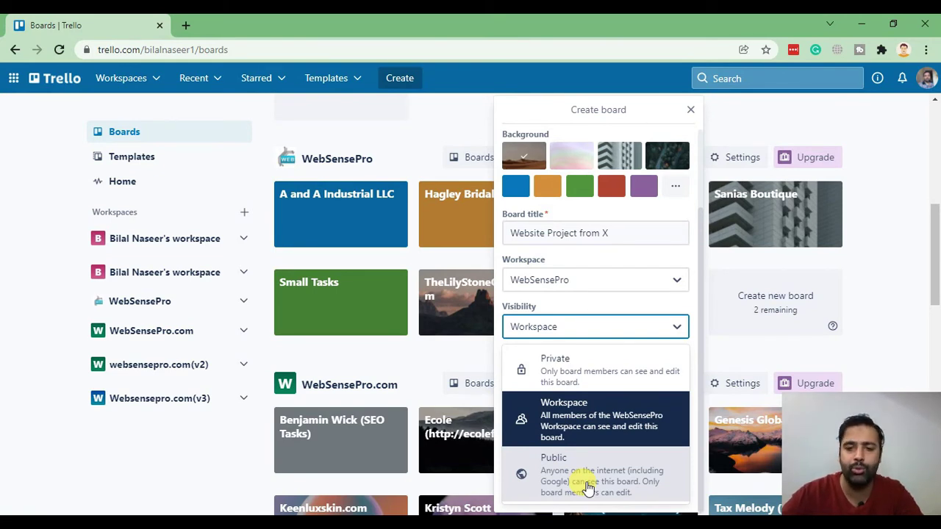
click(618, 427)
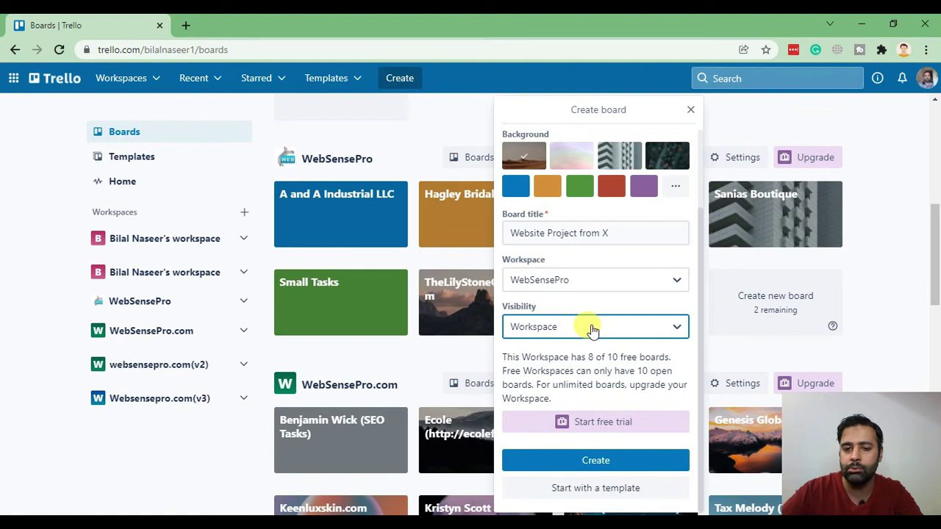
click(614, 463)
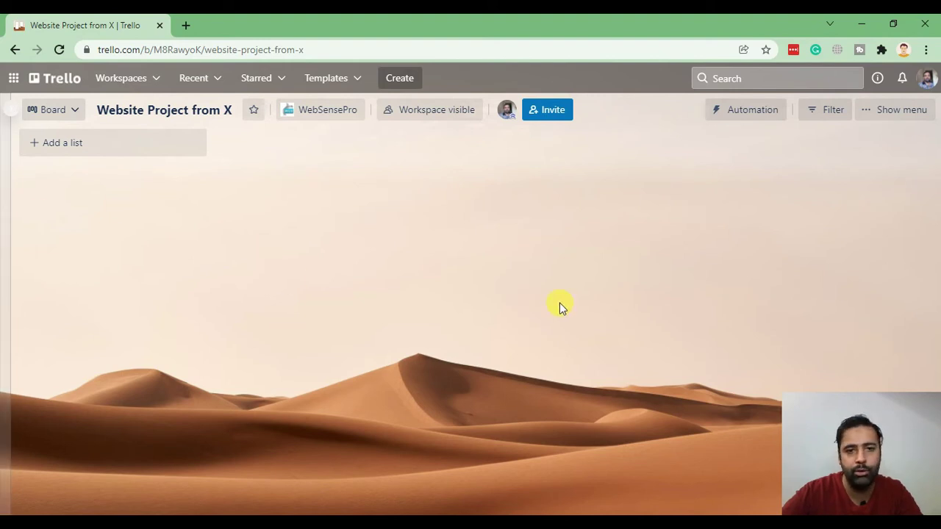
Step: Add two lists to the new board, named "Tasks Assigned" and "In Progress"
click(67, 145)
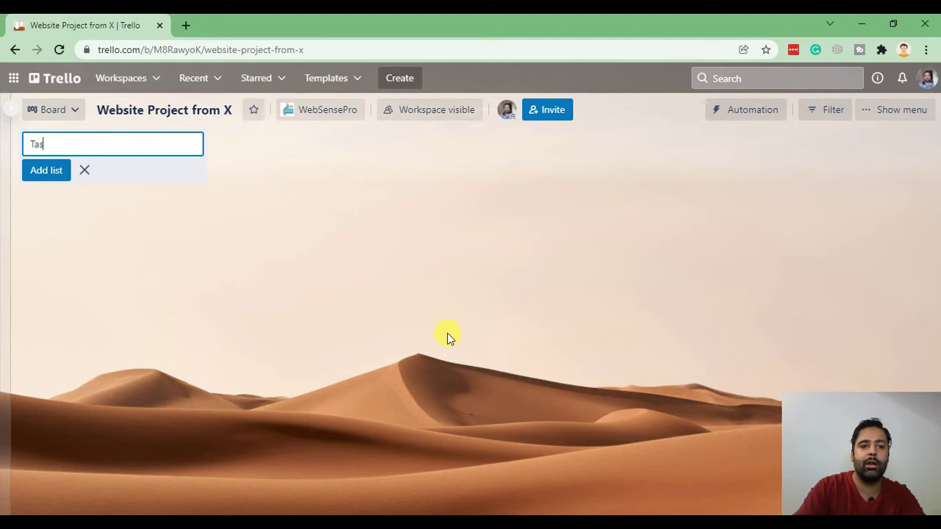
key(Return)
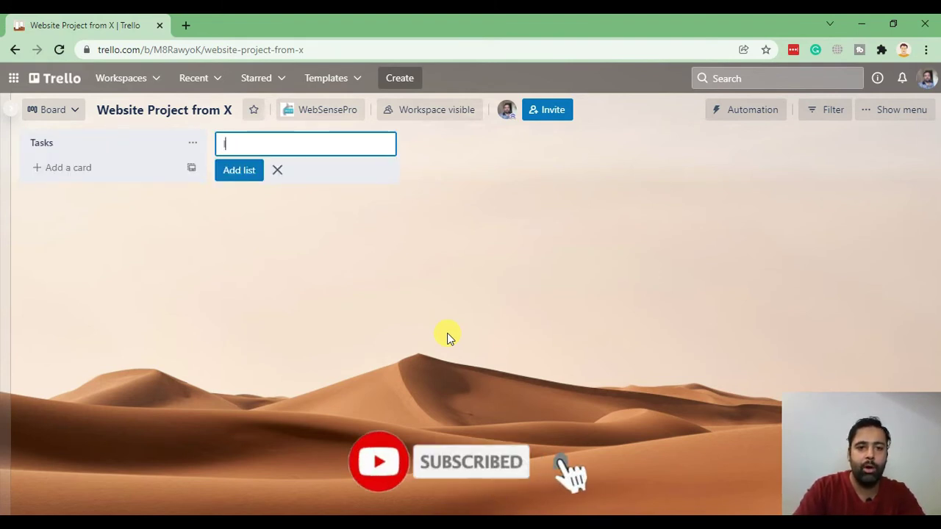
text(In Progress)
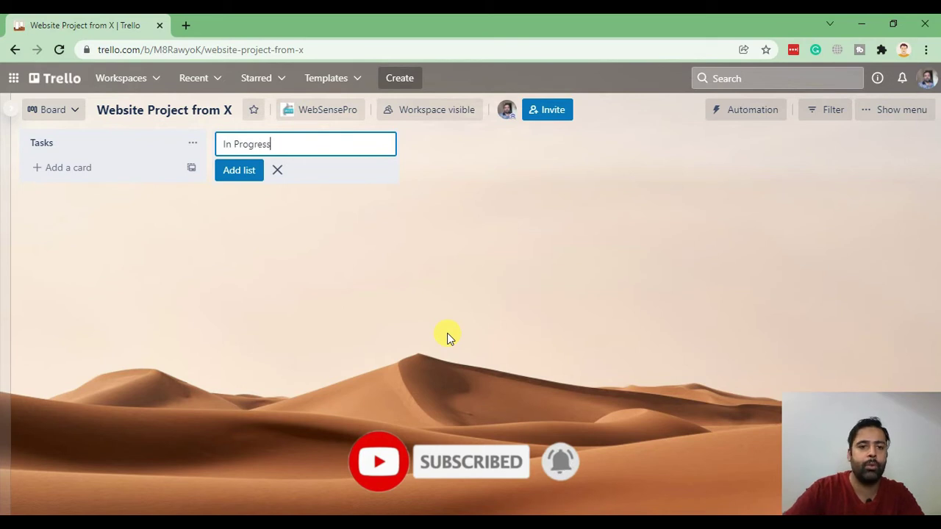
click(88, 141)
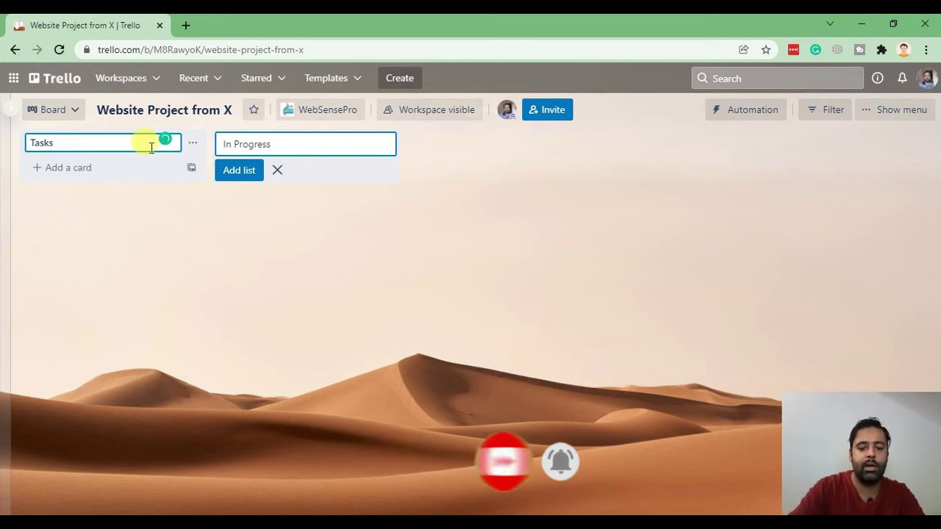
text(Assigned)
click(353, 144)
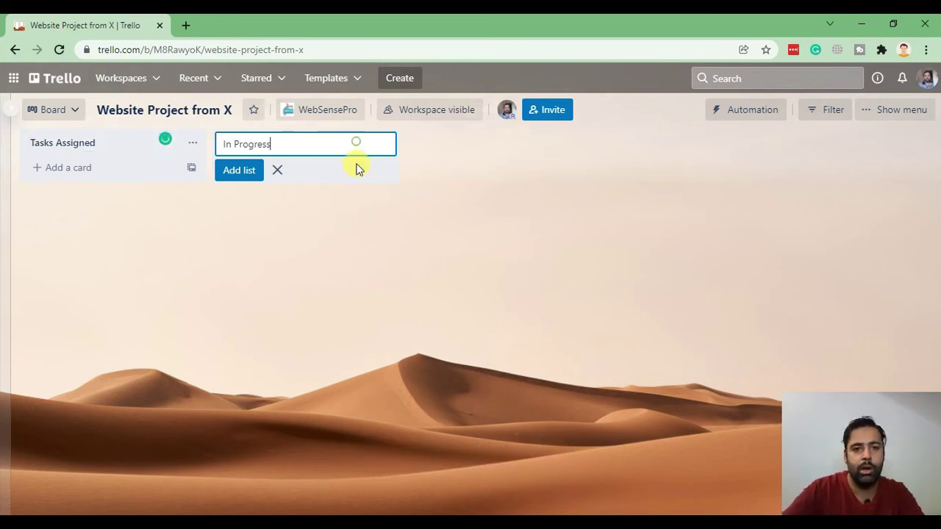
click(242, 172)
Step: Add two more lists named "Completed" and "Extra Details", and close the entry for another list
text(Comple)
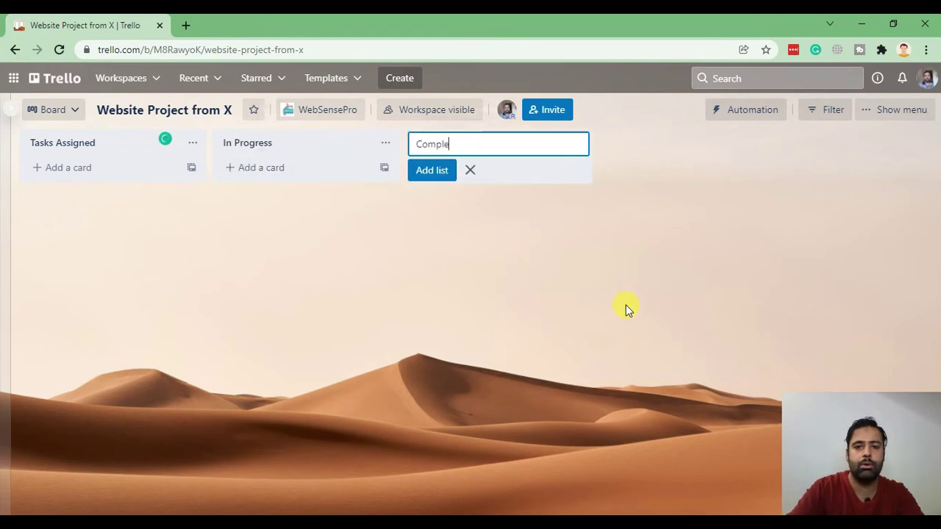
text(ted)
key(Return)
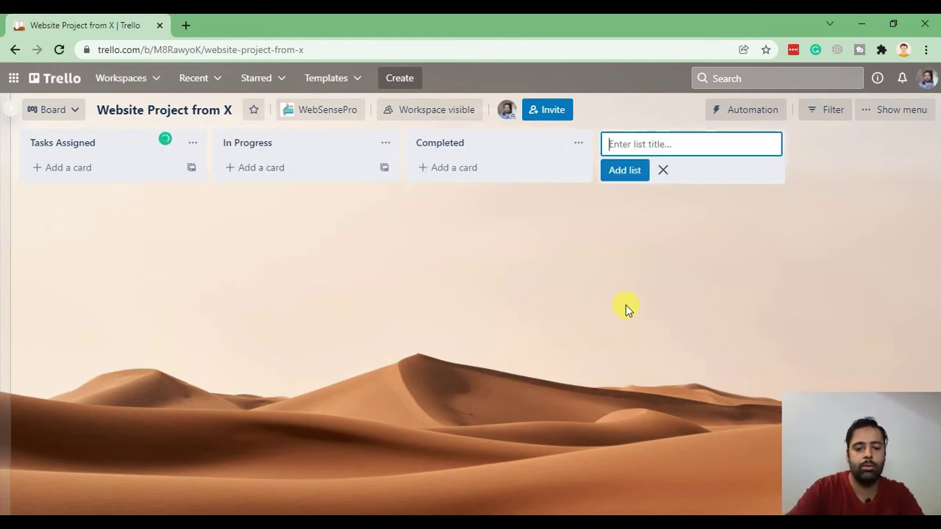
text(Extra Details)
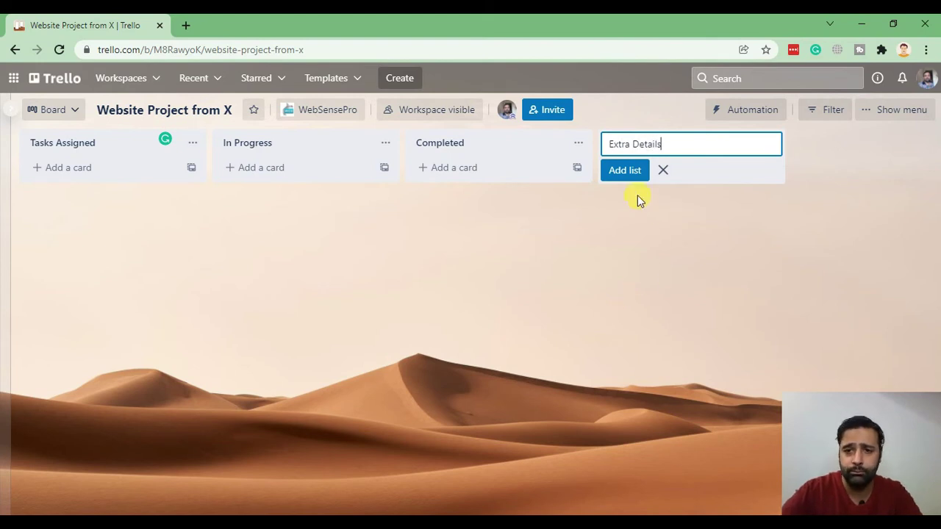
click(628, 171)
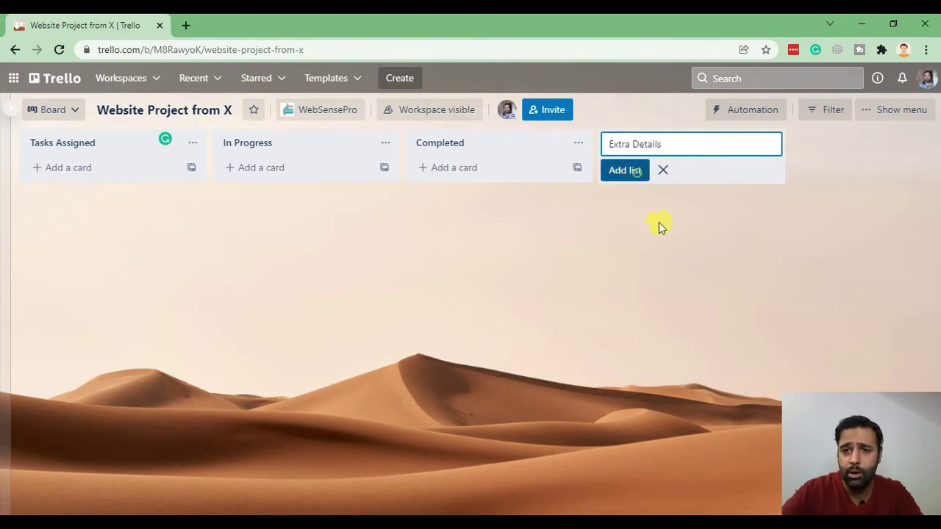
drag(531, 506, 358, 510)
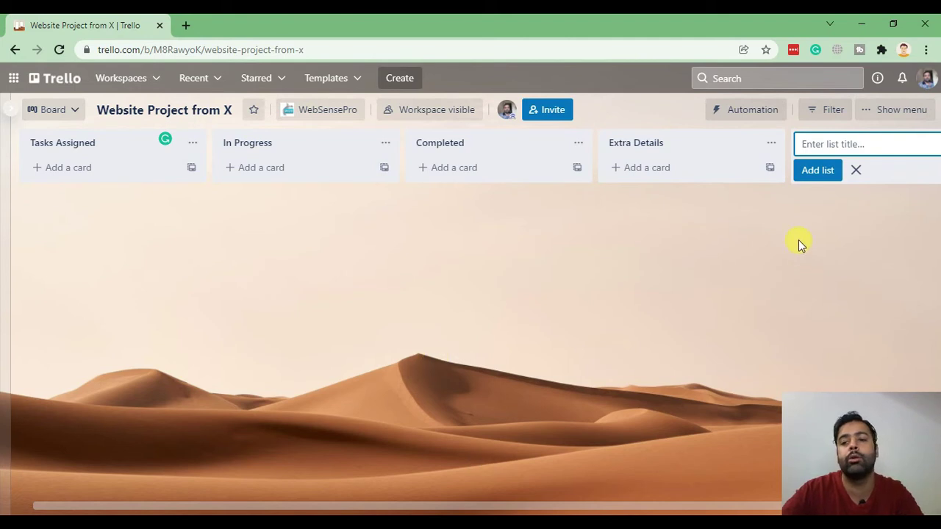
click(855, 170)
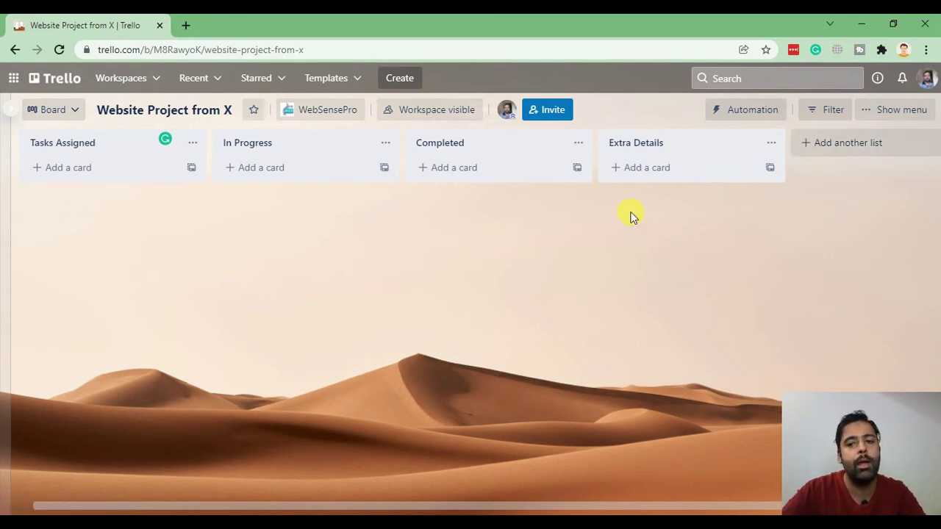
Step: Add a card titled "Hosting Login Details" to the Extra Details list
click(626, 171)
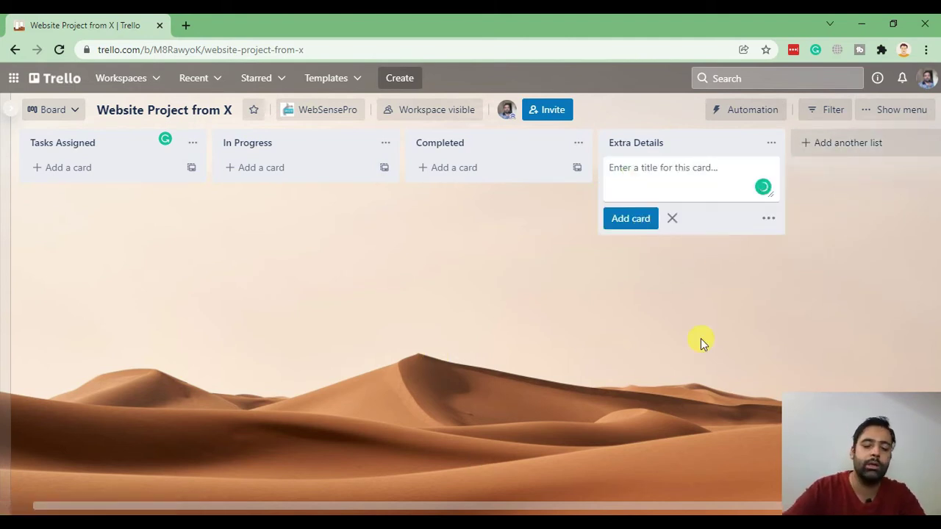
text(Hosti)
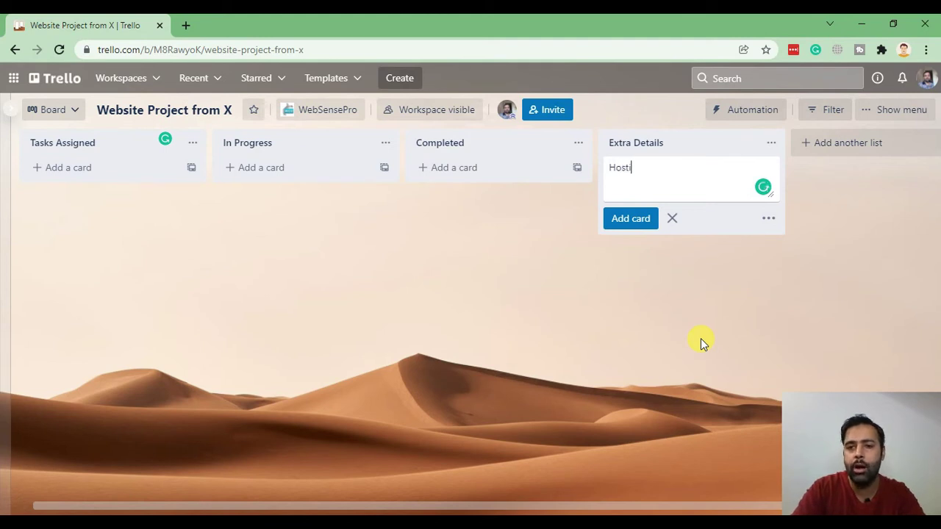
text(ng De)
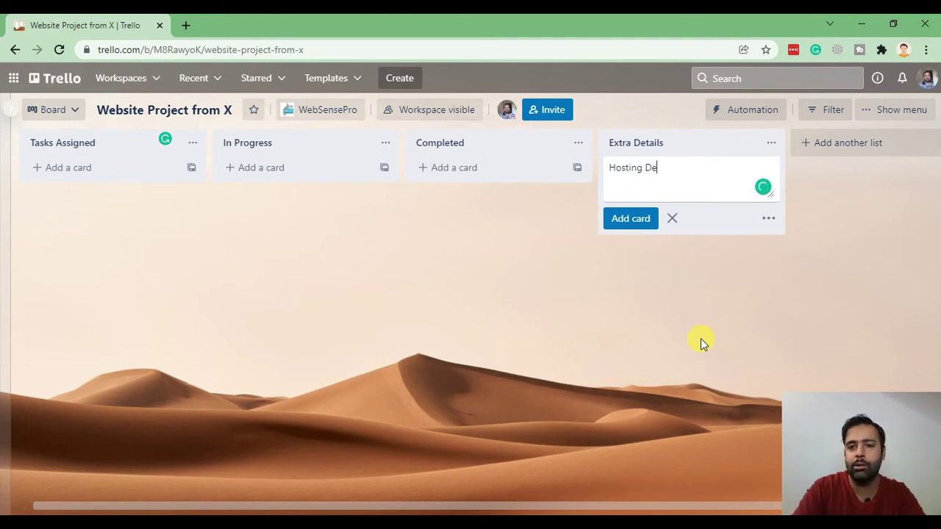
key(BackSpace)
key(BackSpace)
text(Login Det)
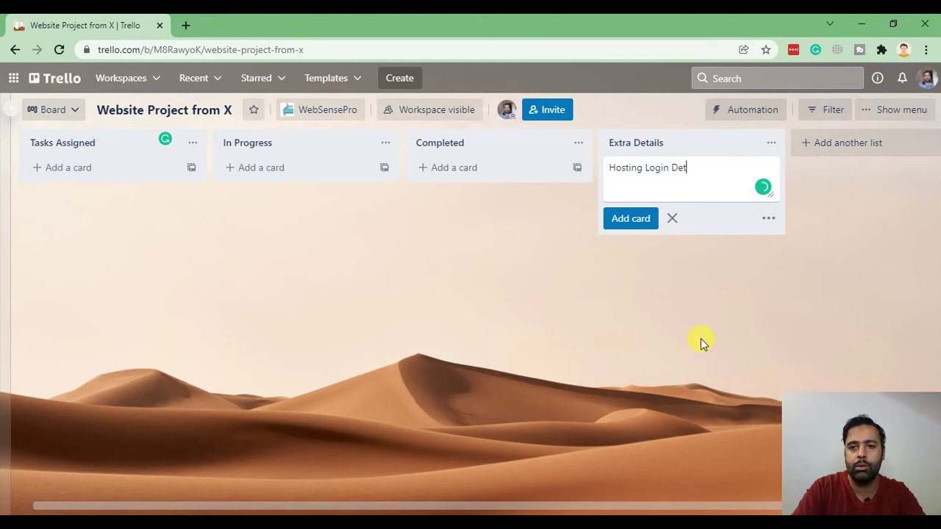
text(ails)
key(Return)
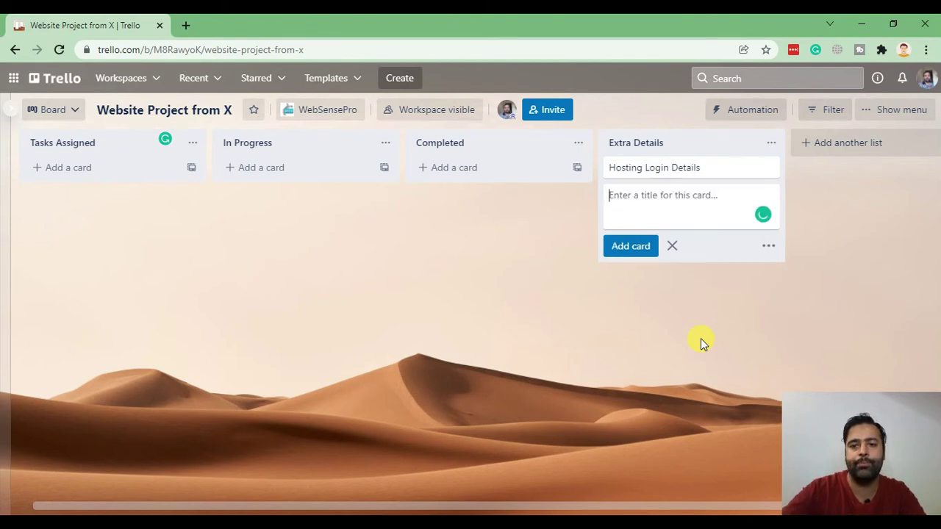
Step: Give the Hosting Login Details card a description with the lines "user name:", "pass:" and "URL:", save it and close the card
click(676, 179)
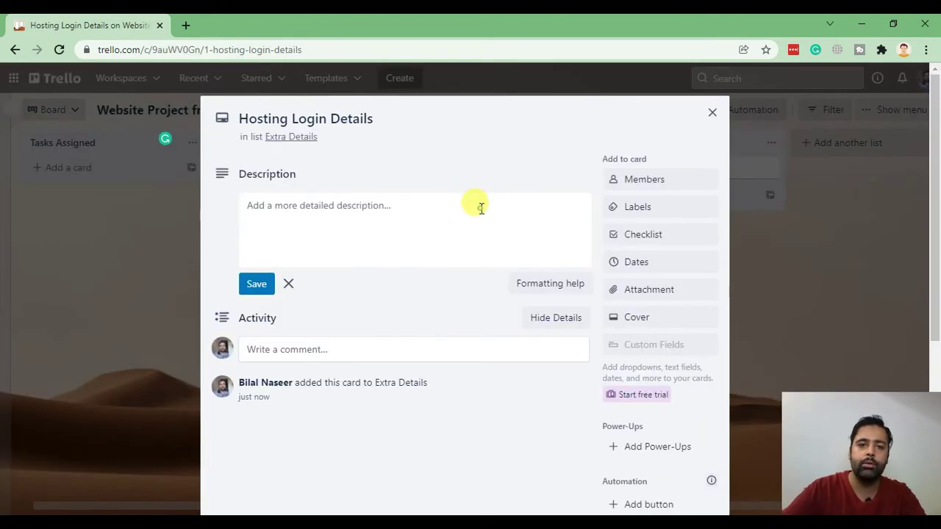
click(480, 208)
text(user name)
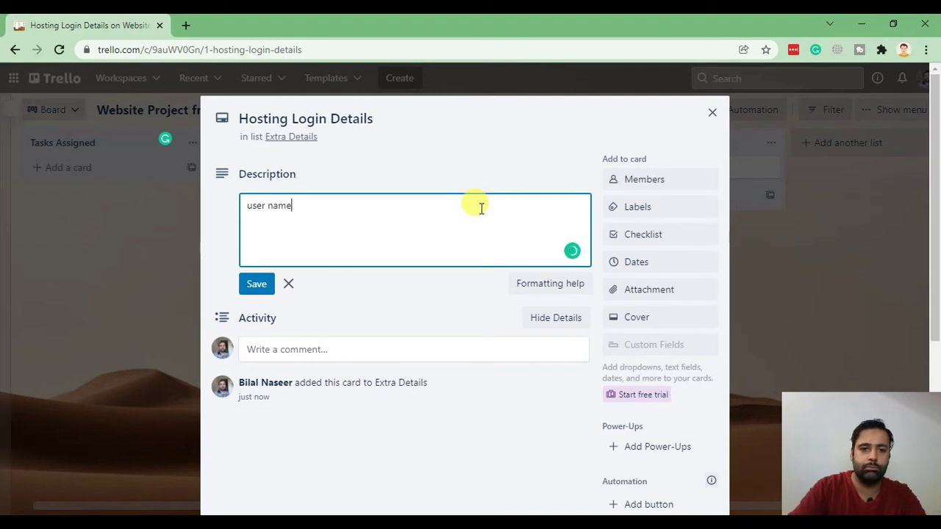
text(:)
key(Return)
text(pass:)
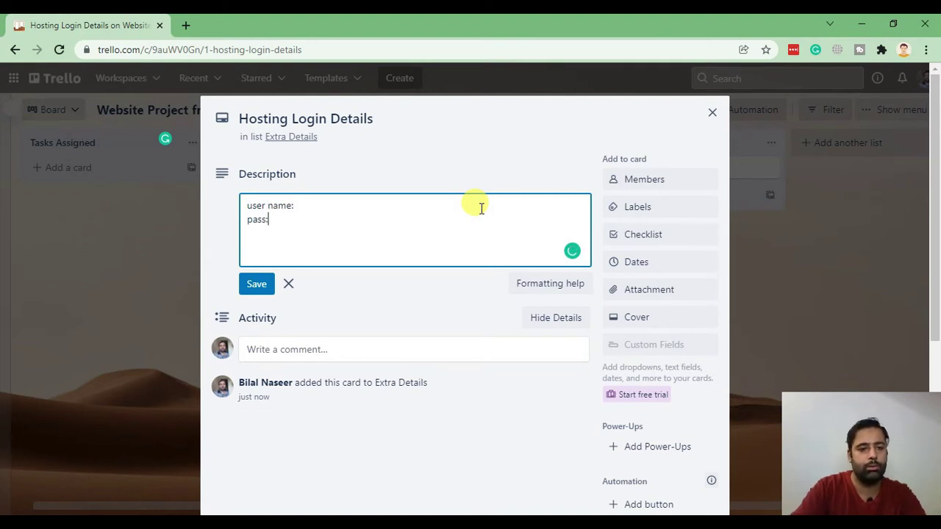
key(Return)
text(URL:)
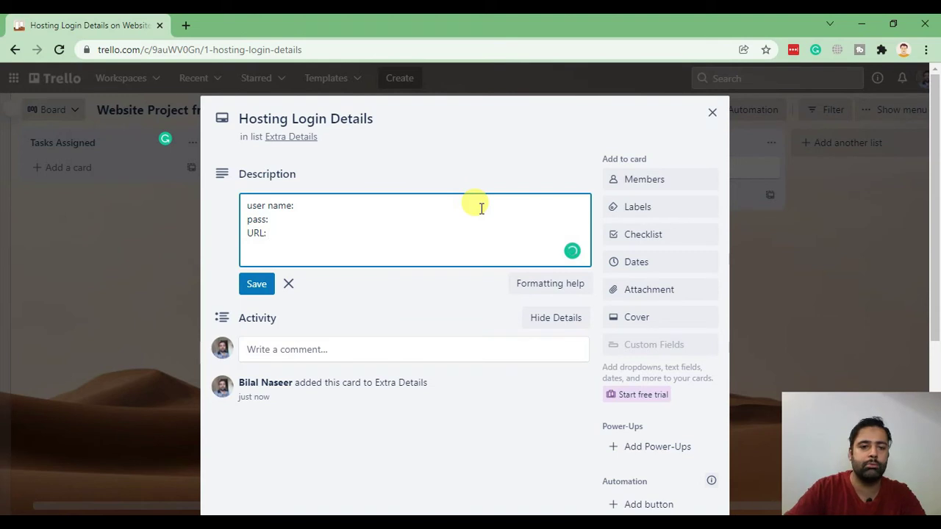
key(ctrl+Return)
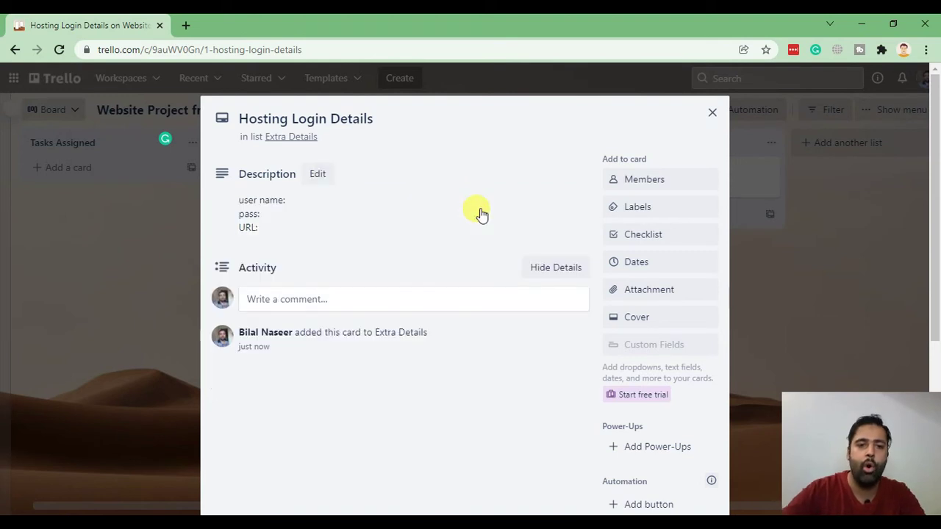
drag(397, 123, 231, 117)
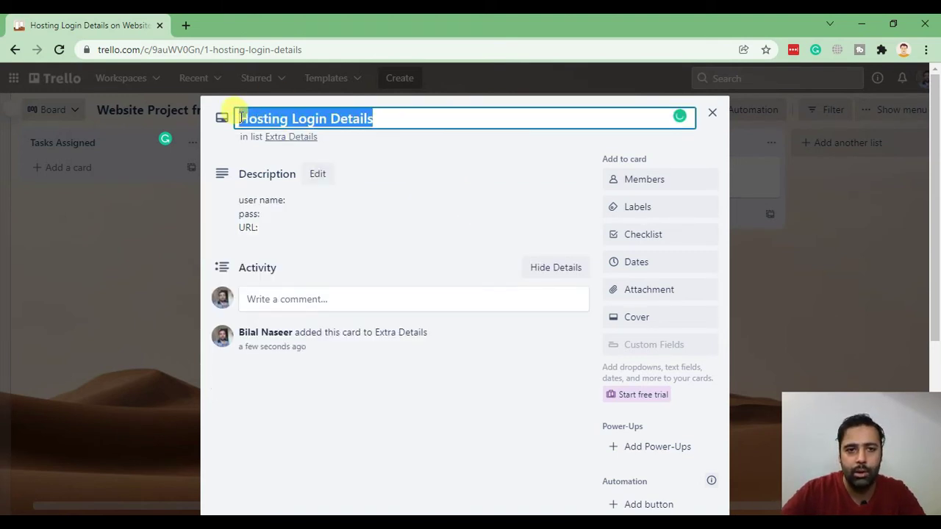
click(167, 299)
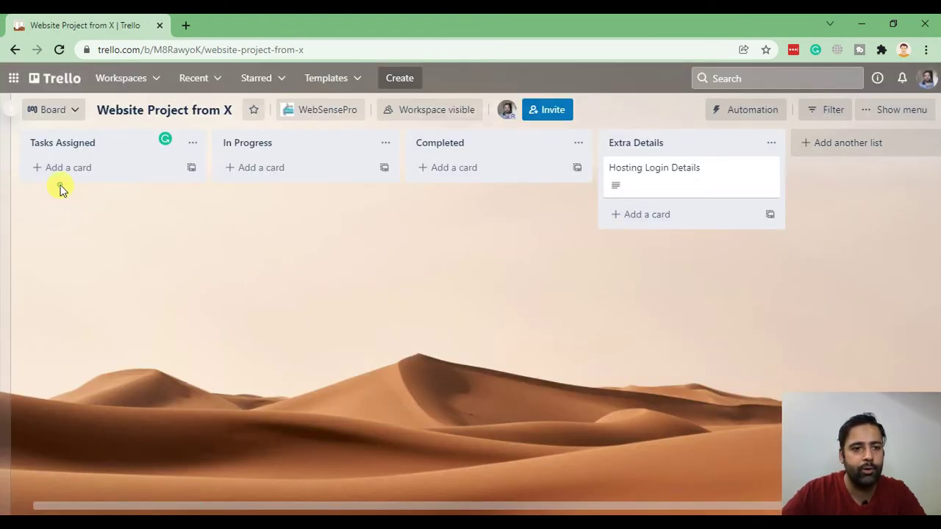
click(99, 175)
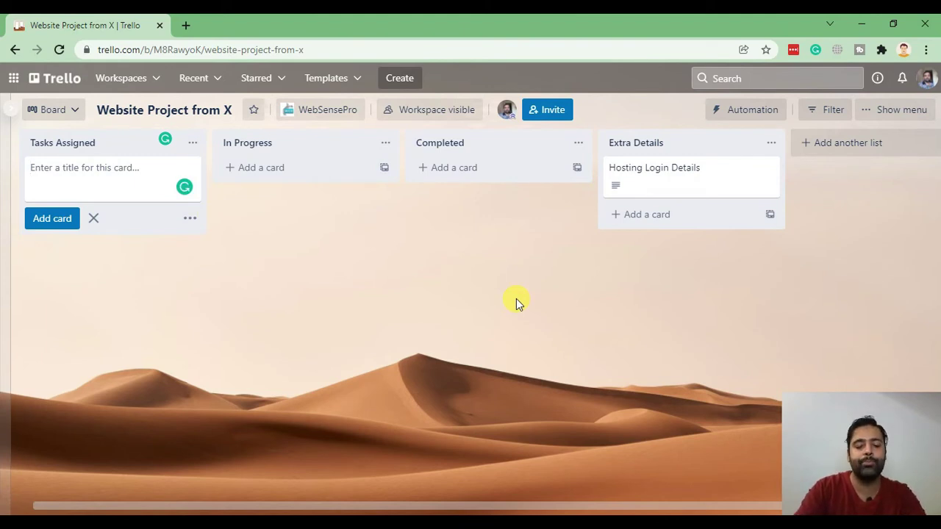
text(C)
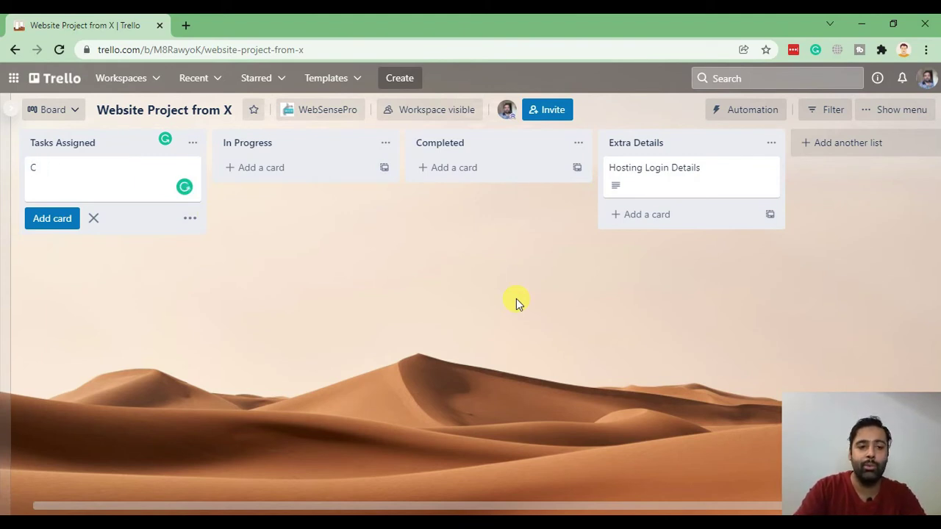
key(BackSpace)
text(C)
key(BackSpace)
text(C)
key(BackSpace)
text(Revamp The Current Homepage for)
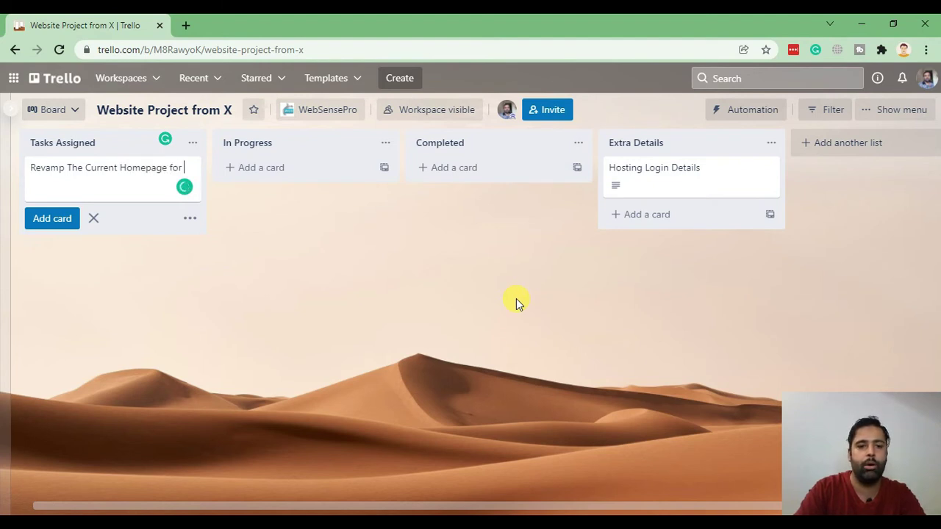
text(www.newwebsite.com)
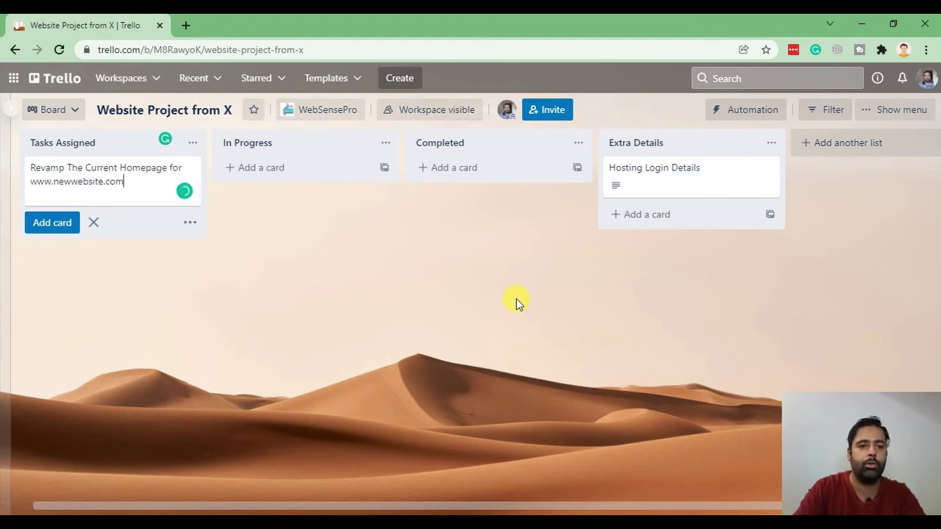
key(Return)
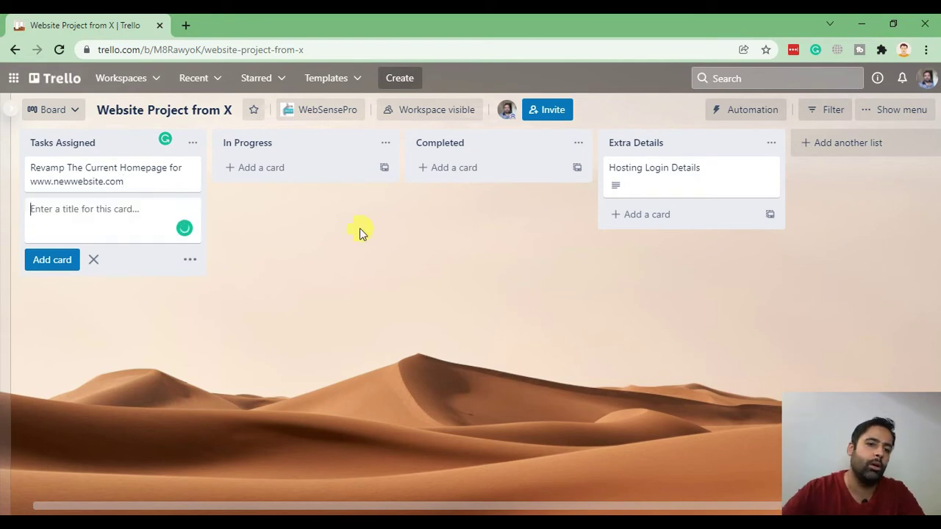
Step: Open the homepage revamp card, highlight the website address and the task wording in its title, and close the card
click(150, 181)
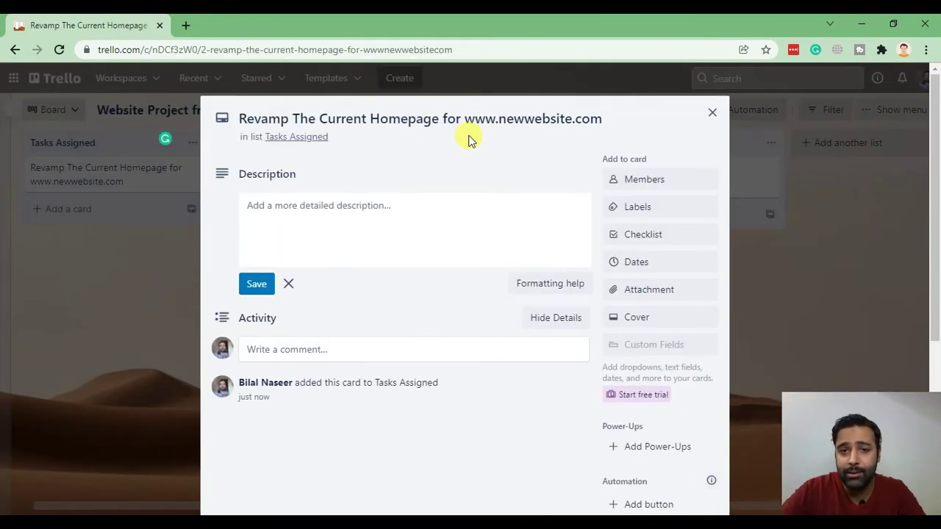
drag(464, 119, 615, 120)
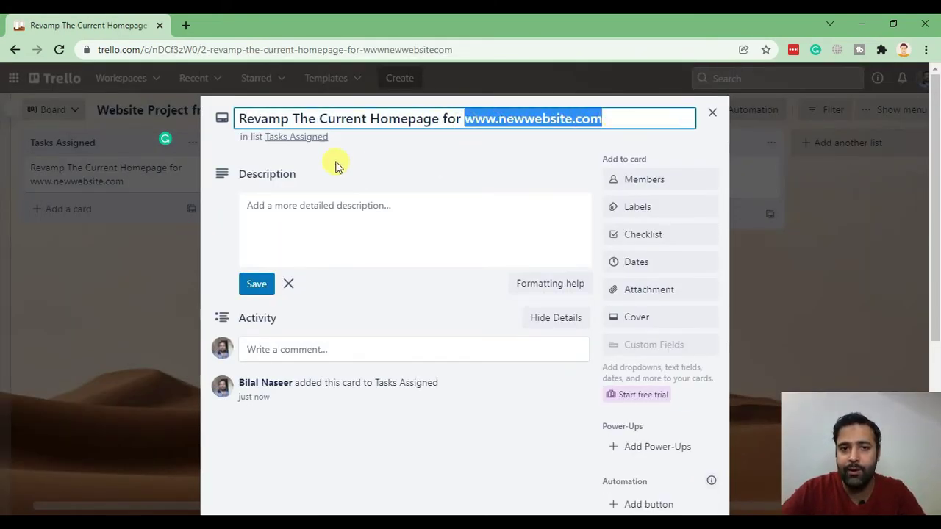
drag(240, 118, 437, 126)
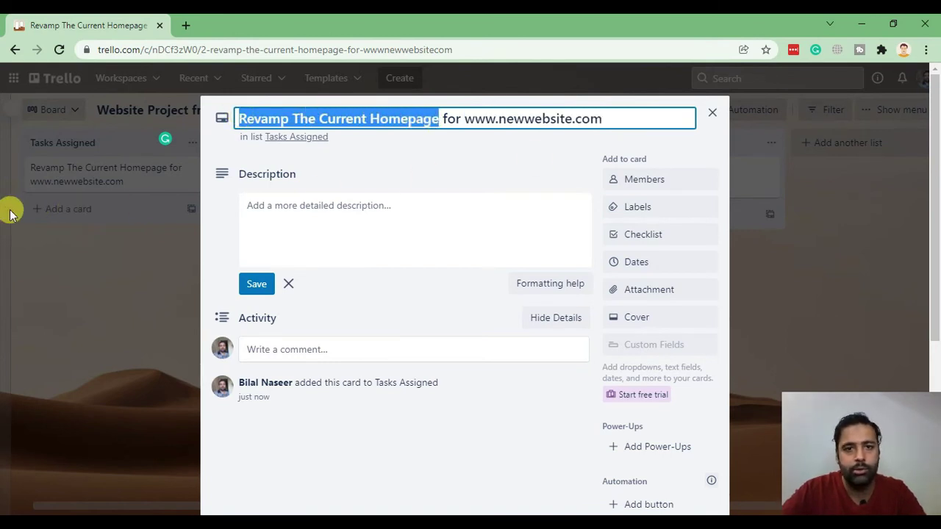
click(44, 231)
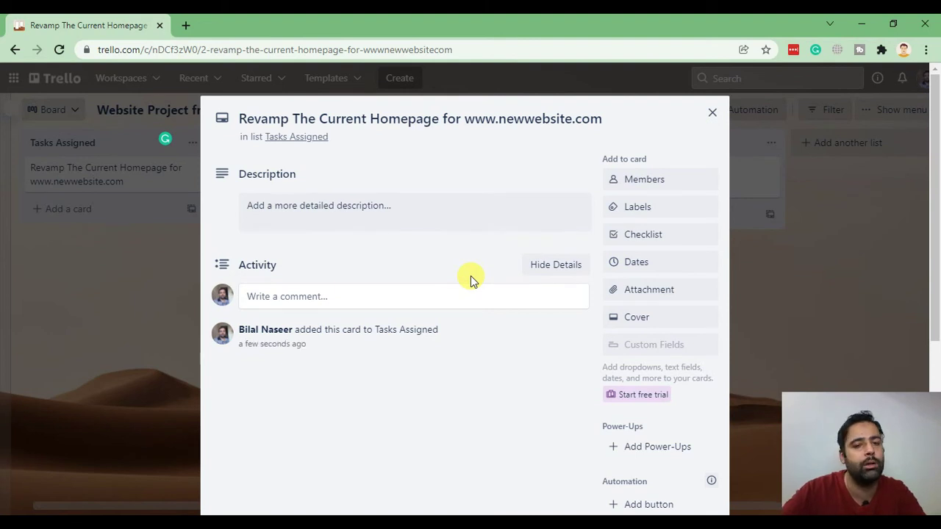
click(133, 291)
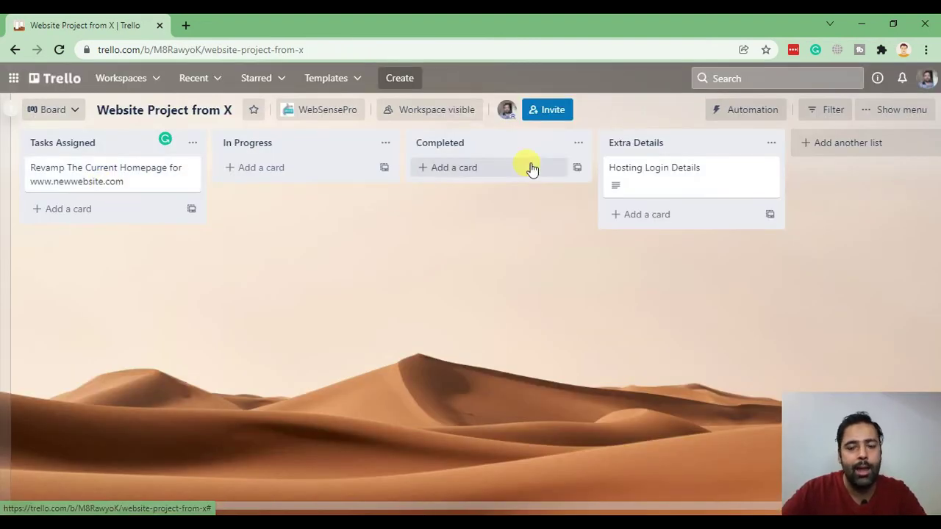
Step: Look through the board and workspace members available for assignment on the homepage revamp card, and close the card
click(143, 185)
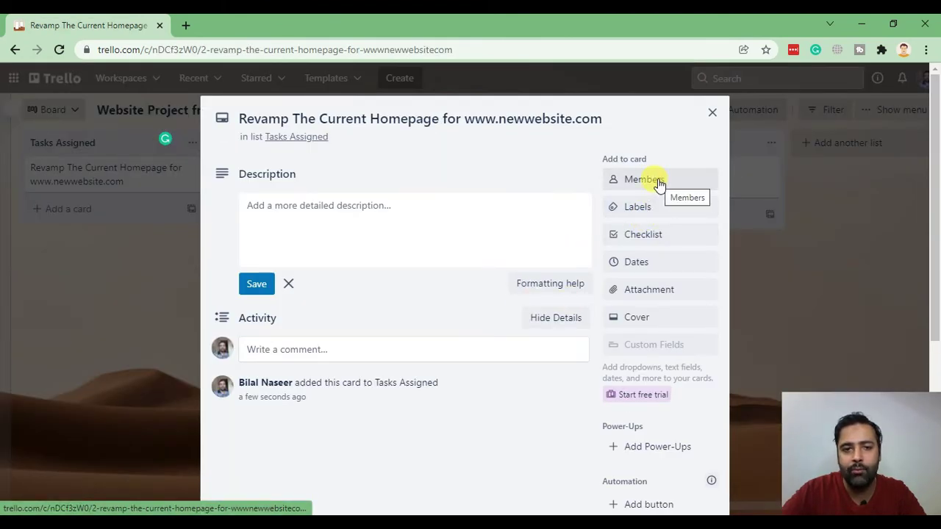
click(644, 179)
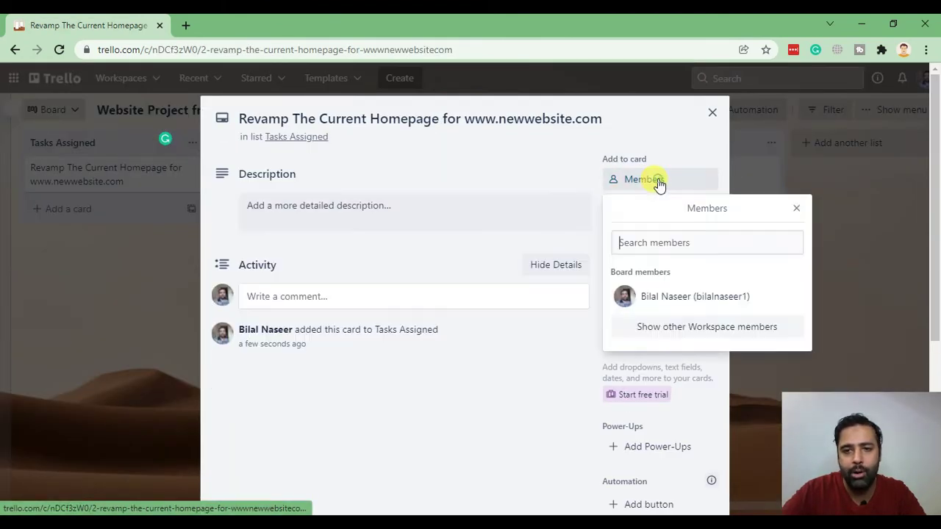
click(663, 330)
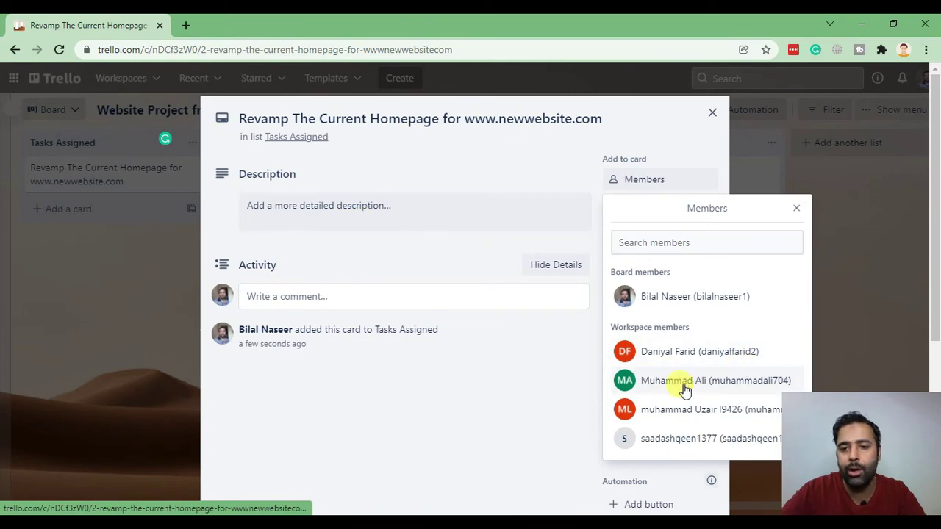
click(112, 340)
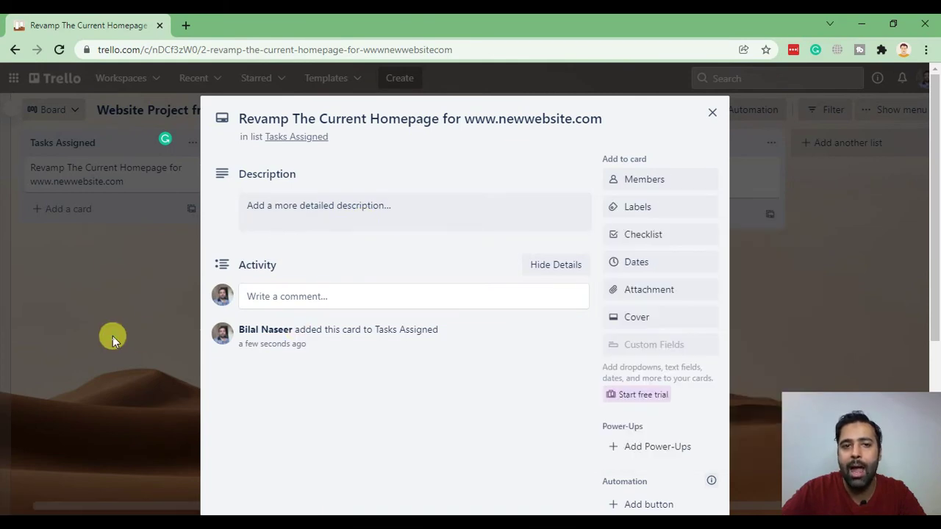
click(712, 112)
Step: Open the account's Cards page in a new browser tab and view it
click(924, 80)
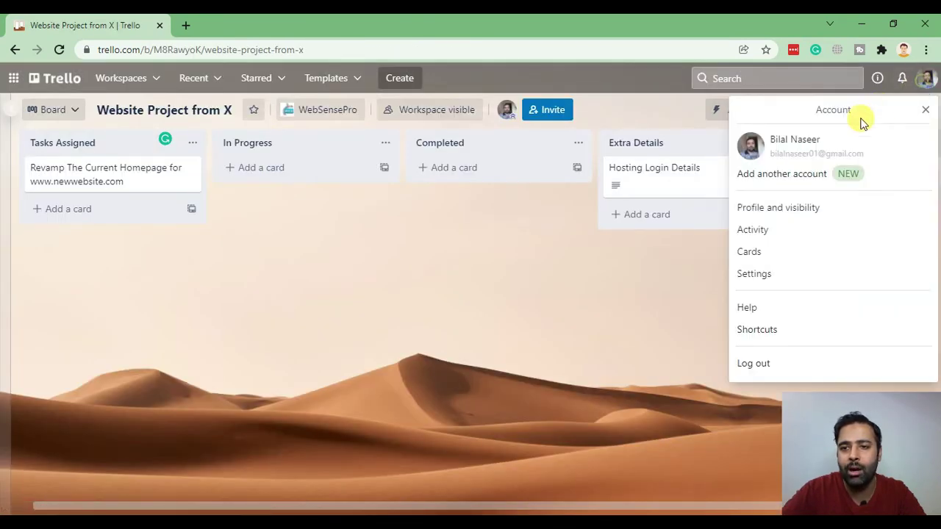
right_click(748, 257)
click(772, 266)
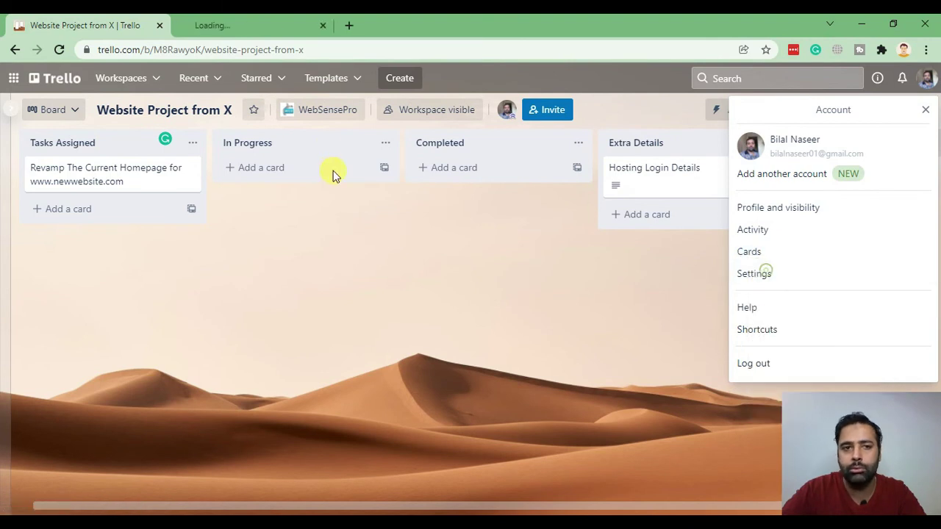
click(242, 25)
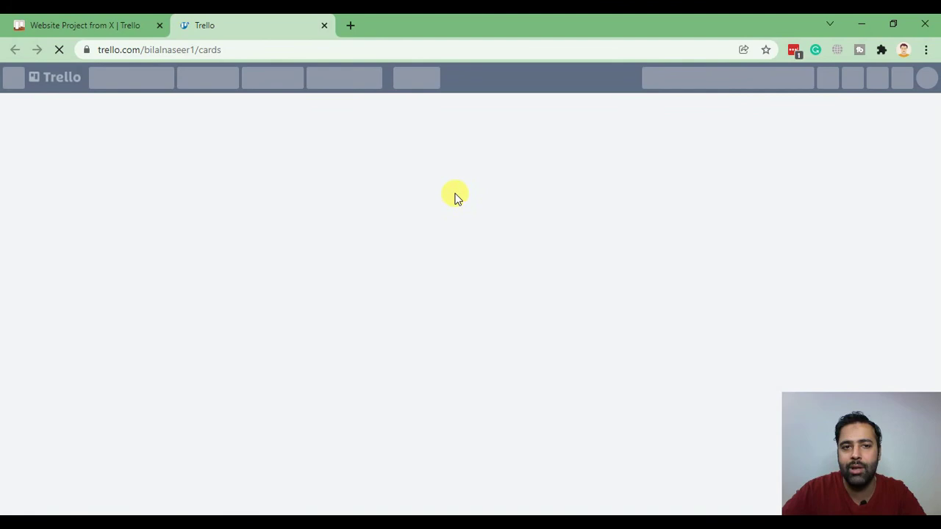
click(126, 21)
click(220, 21)
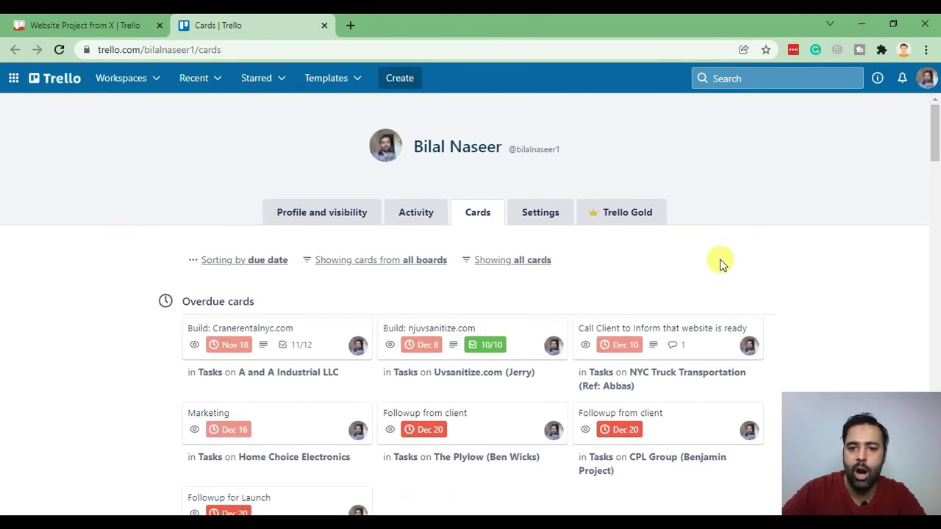
Step: Examine the sorting and board filter options for the account's cards, and return to the project board with the account menu closed
click(243, 263)
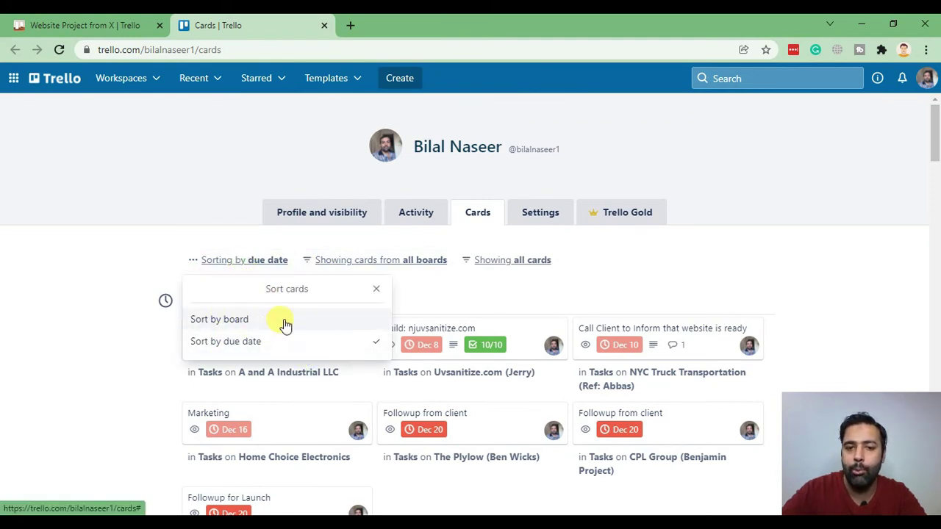
click(420, 264)
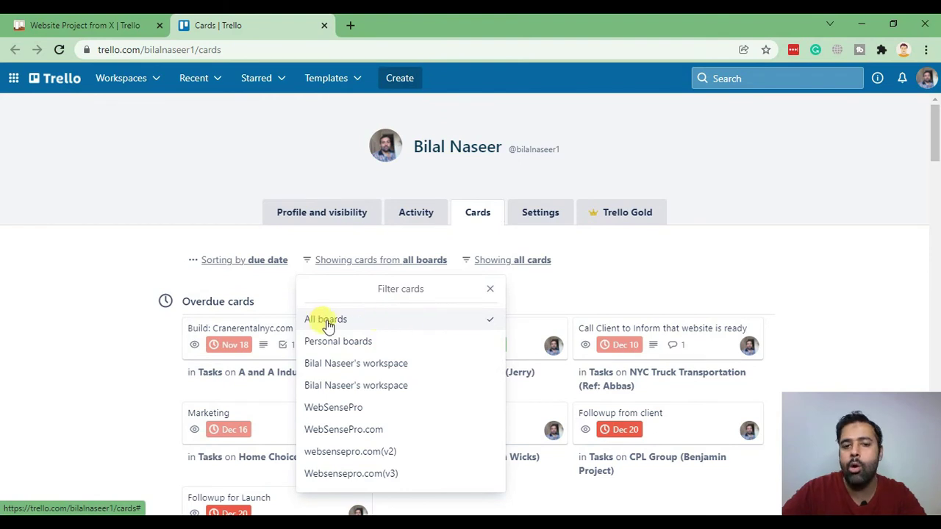
click(570, 299)
click(81, 25)
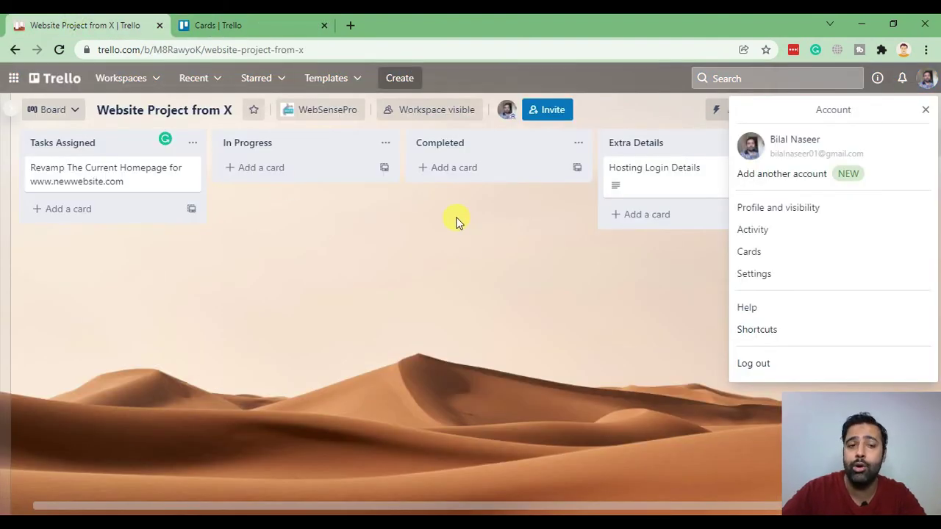
click(924, 112)
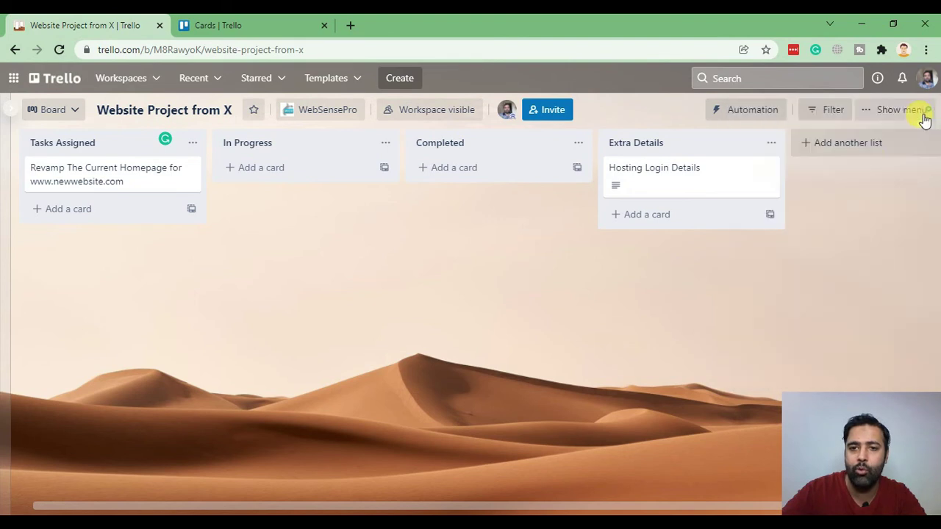
Step: Invite a WebSensePro workspace member to the board by searching for the member's name and sending the invitation
click(553, 110)
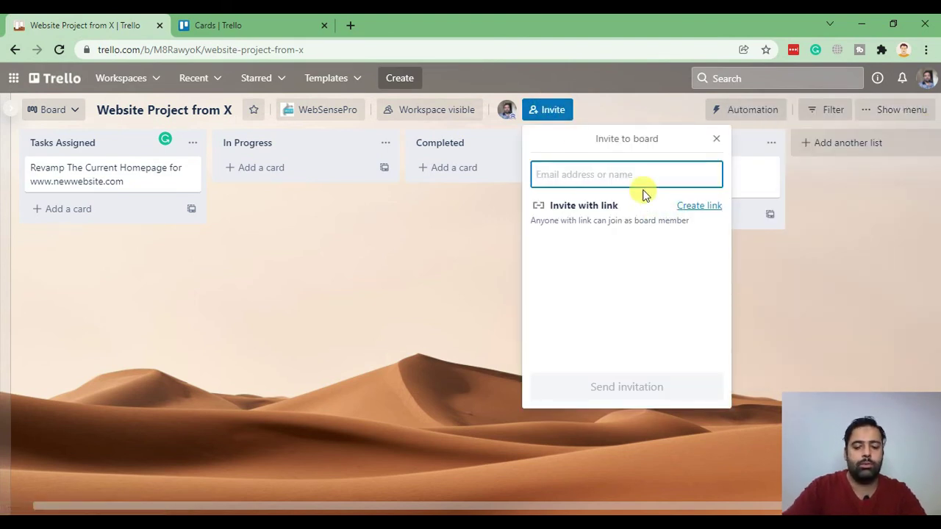
text(saad)
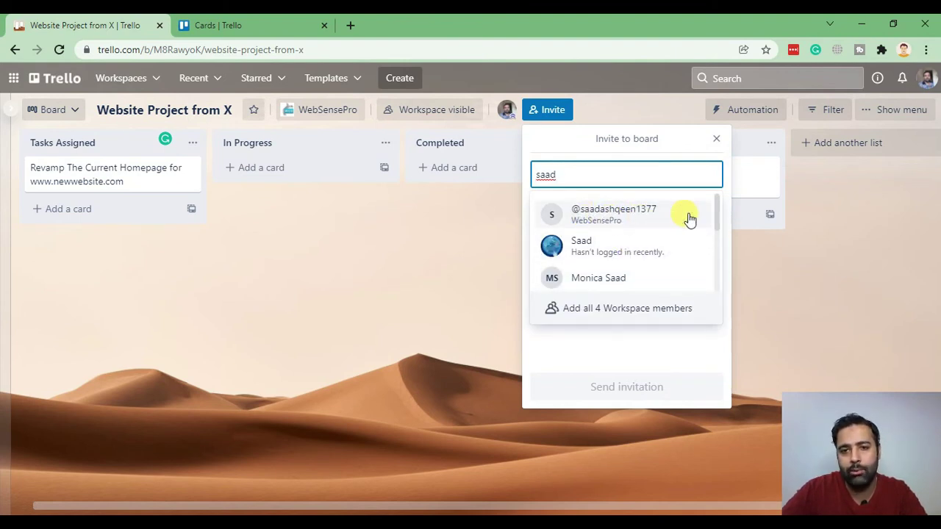
click(610, 217)
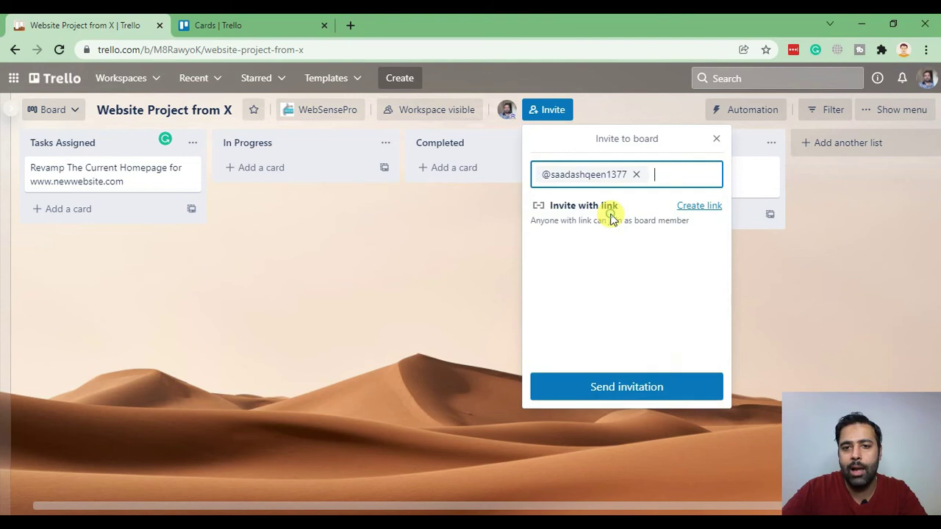
click(659, 383)
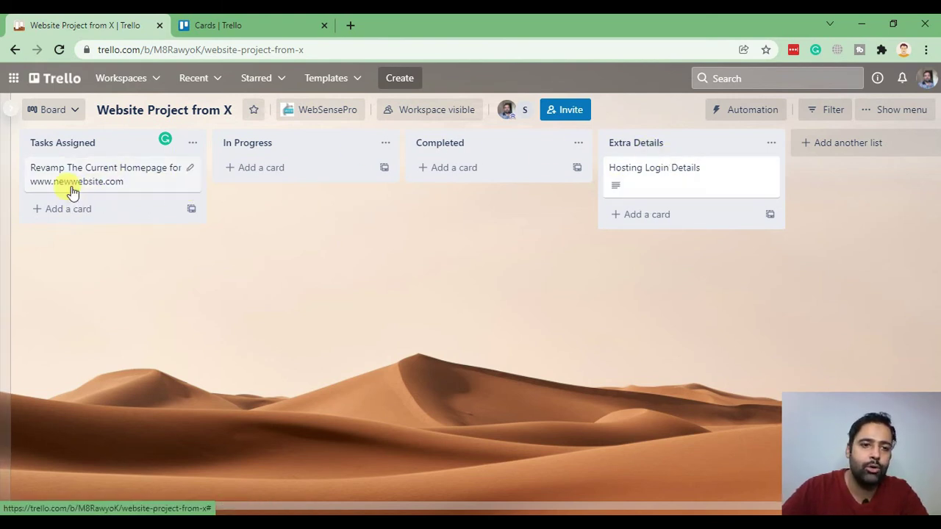
Step: Review the homepage revamp card's activity and available card options, and close the card
mouse_move(93, 184)
mouse_down()
mouse_move(73, 181)
mouse_move(75, 191)
mouse_up()
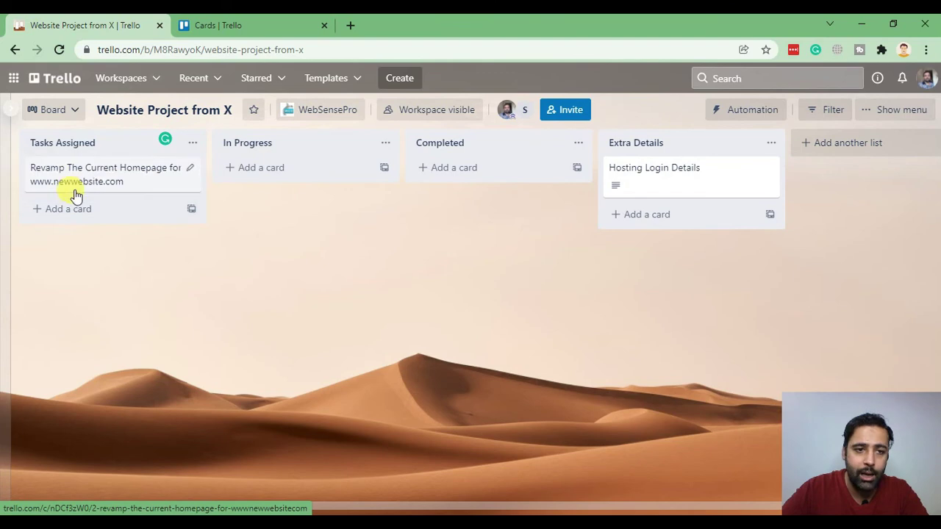
click(132, 189)
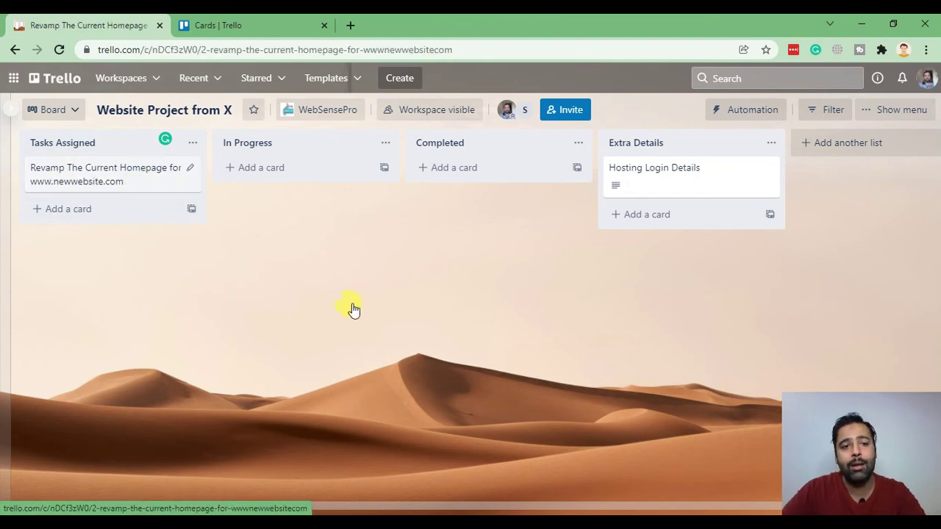
scroll(535, 206, down, 4)
scroll(313, 246, up, 2)
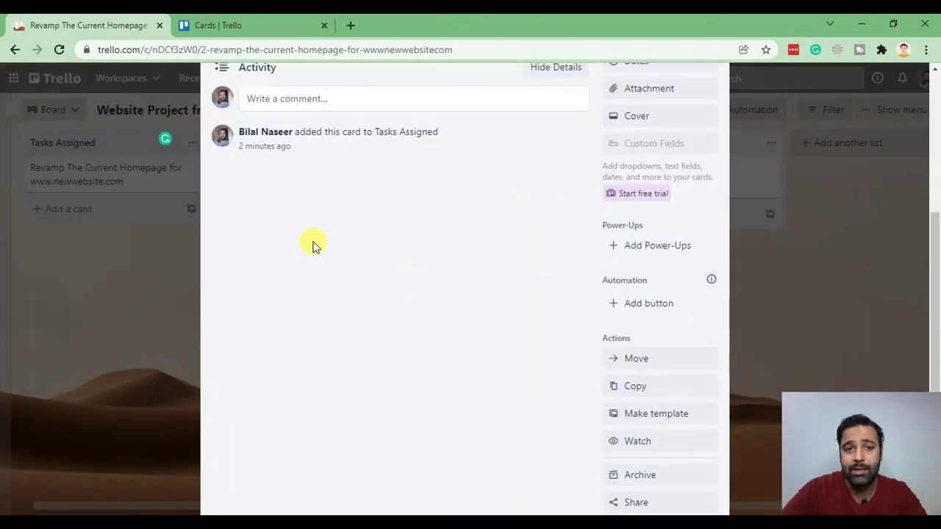
scroll(438, 380, up, 2)
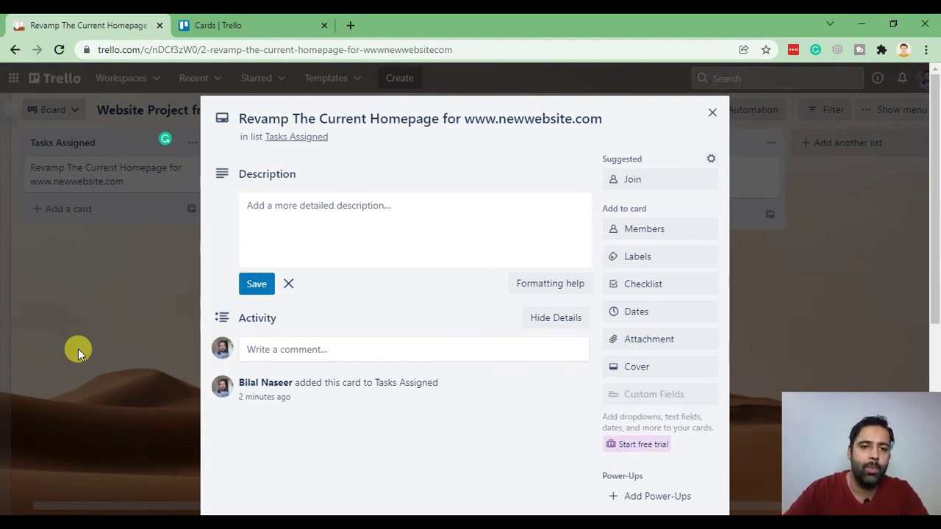
click(65, 346)
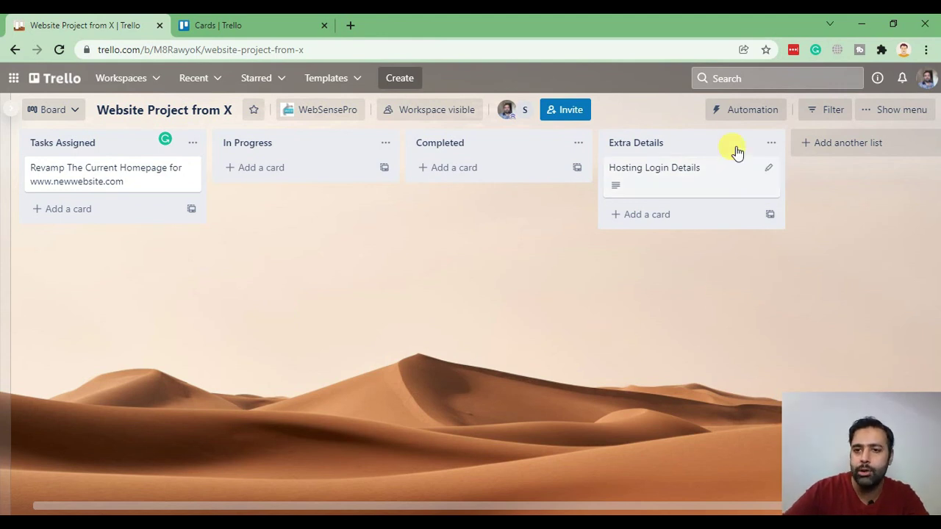
Step: View the saved searches and recent boards offered by the Trello search, and dismiss them
click(744, 78)
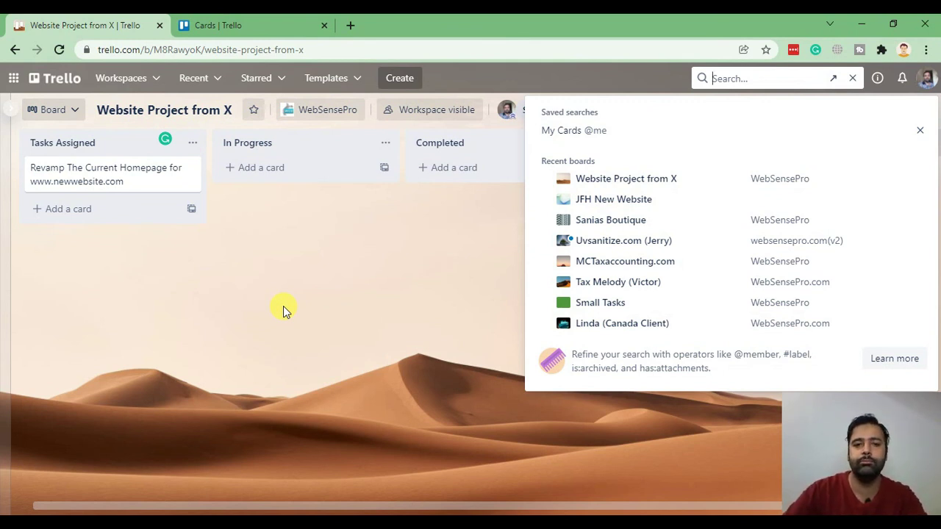
click(283, 306)
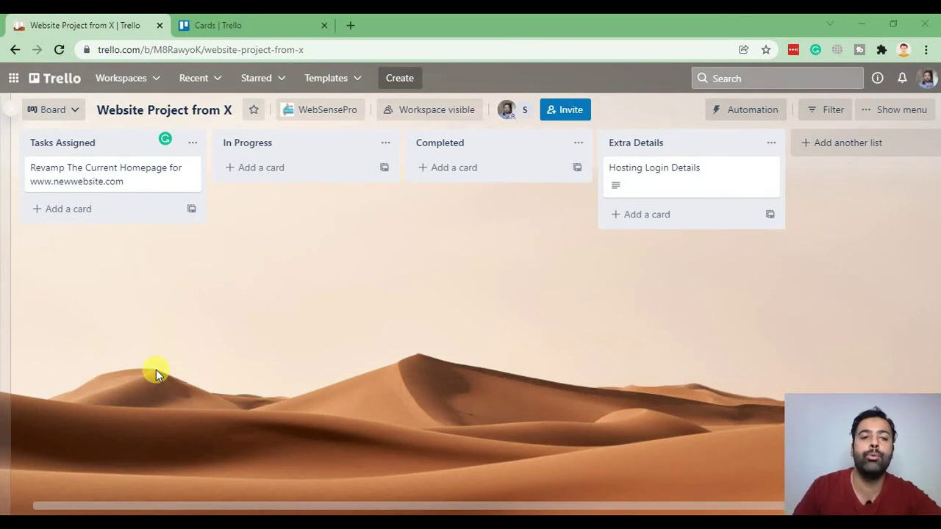